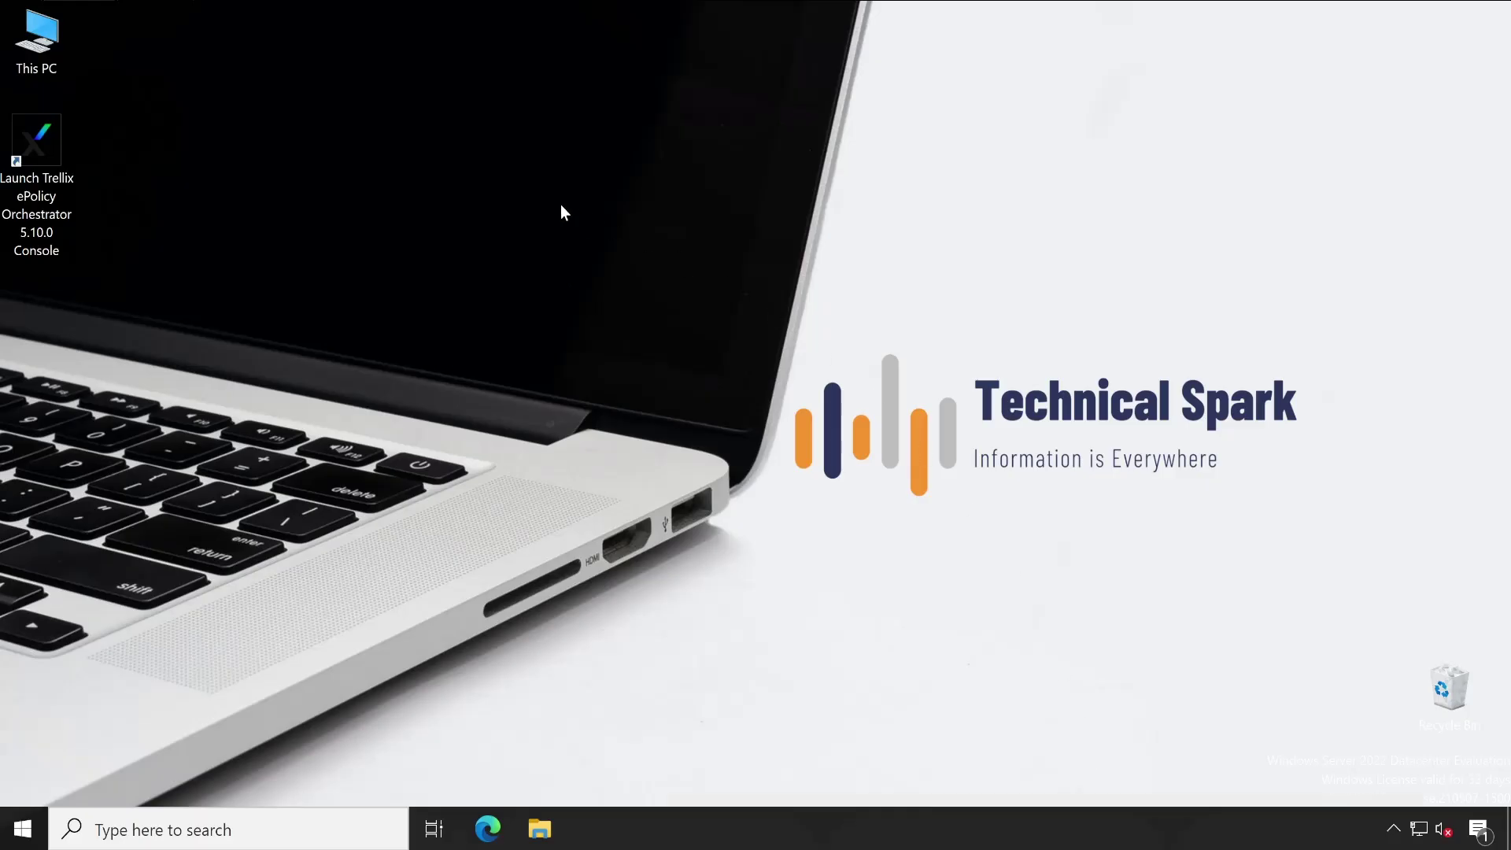
Launch the ePO console and view the installed Data Protection extensions on the Extensions page.
double_click(37, 130)
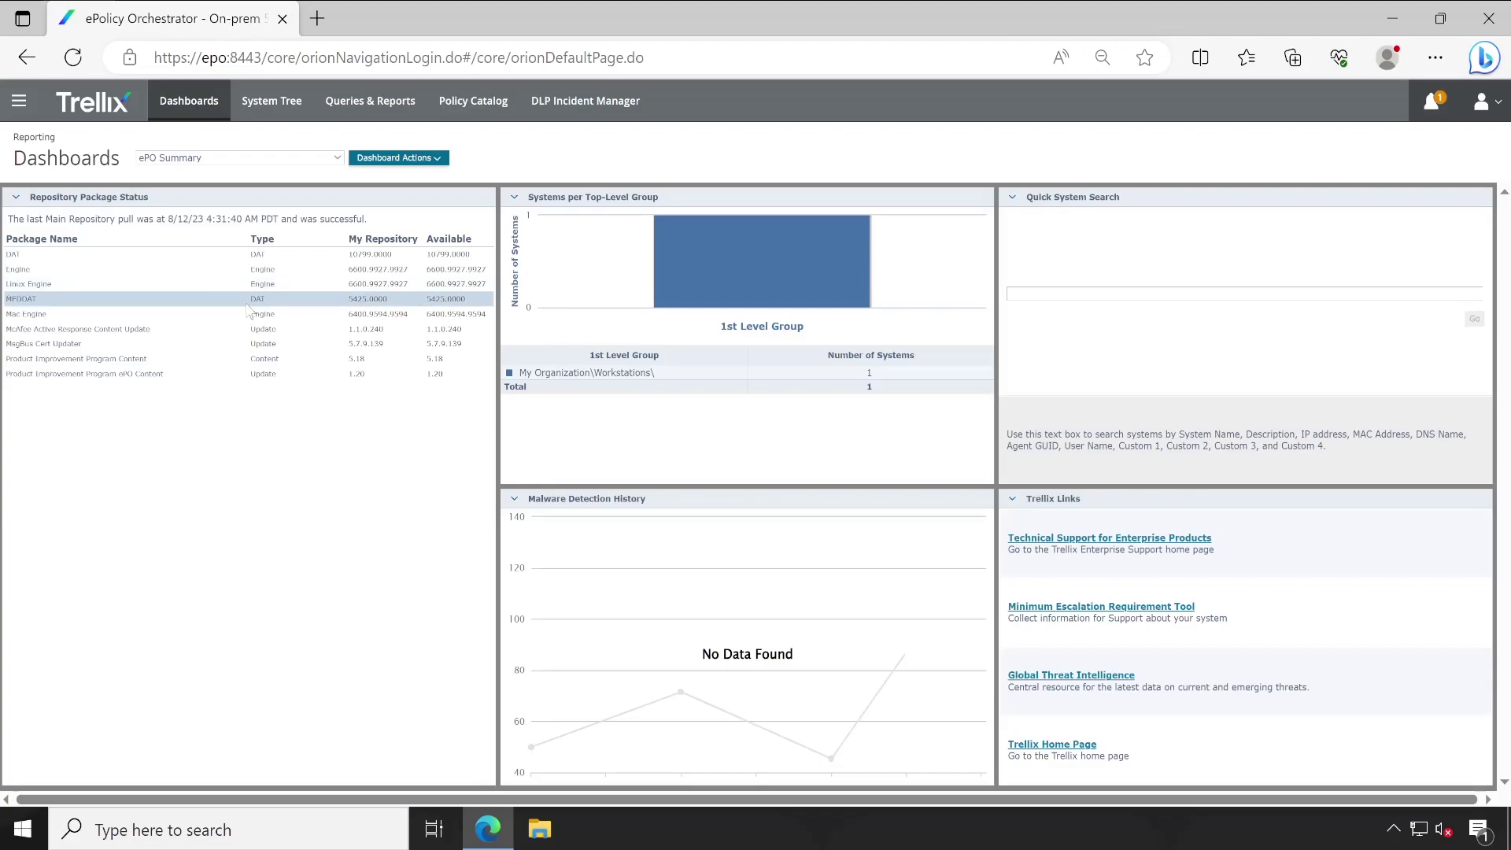
left_click(18, 101)
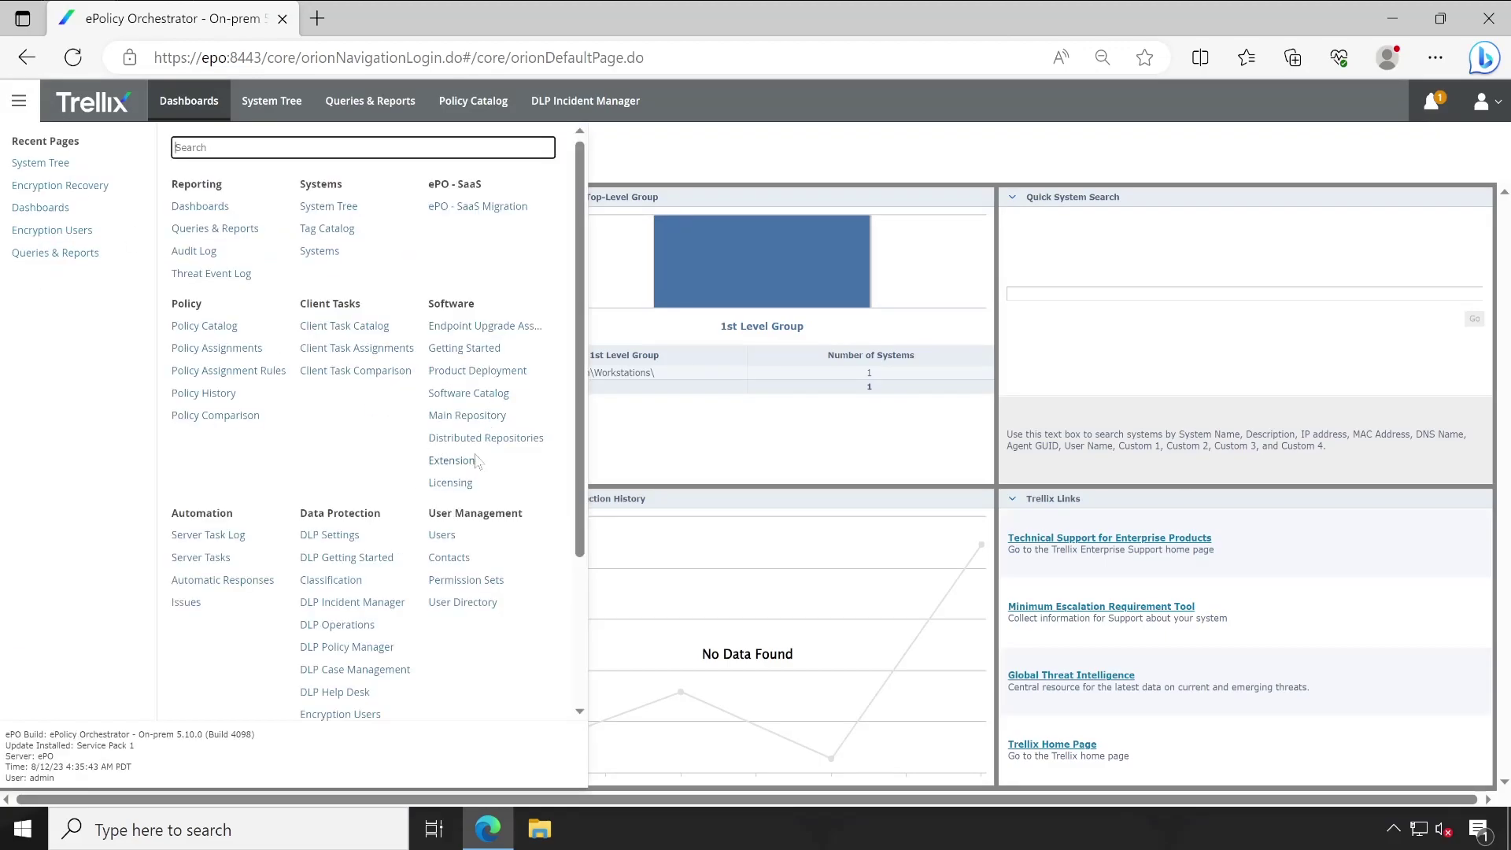
left_click(452, 461)
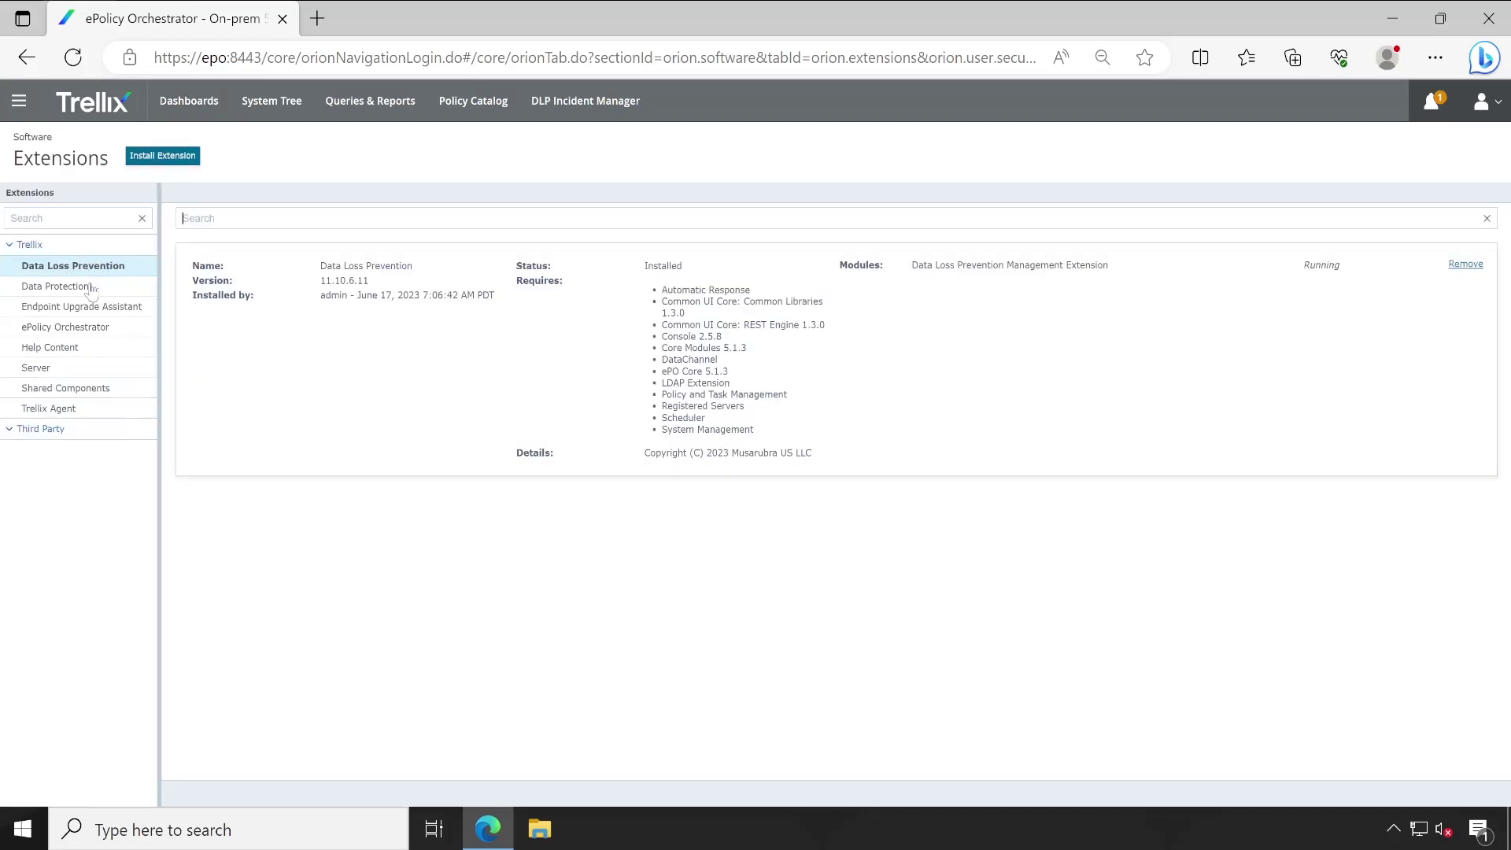
left_click(87, 287)
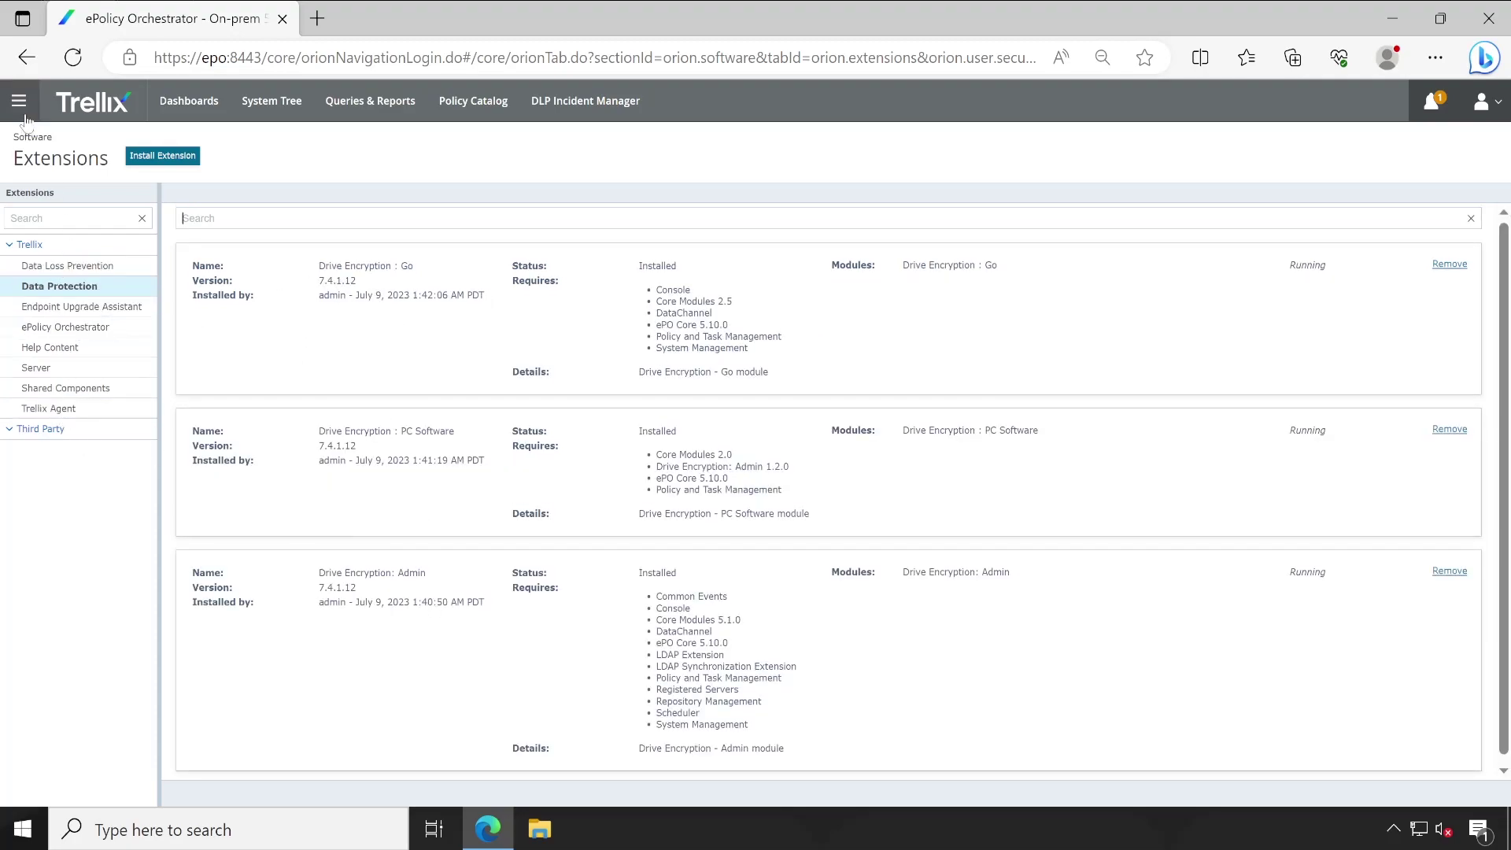
left_click(25, 116)
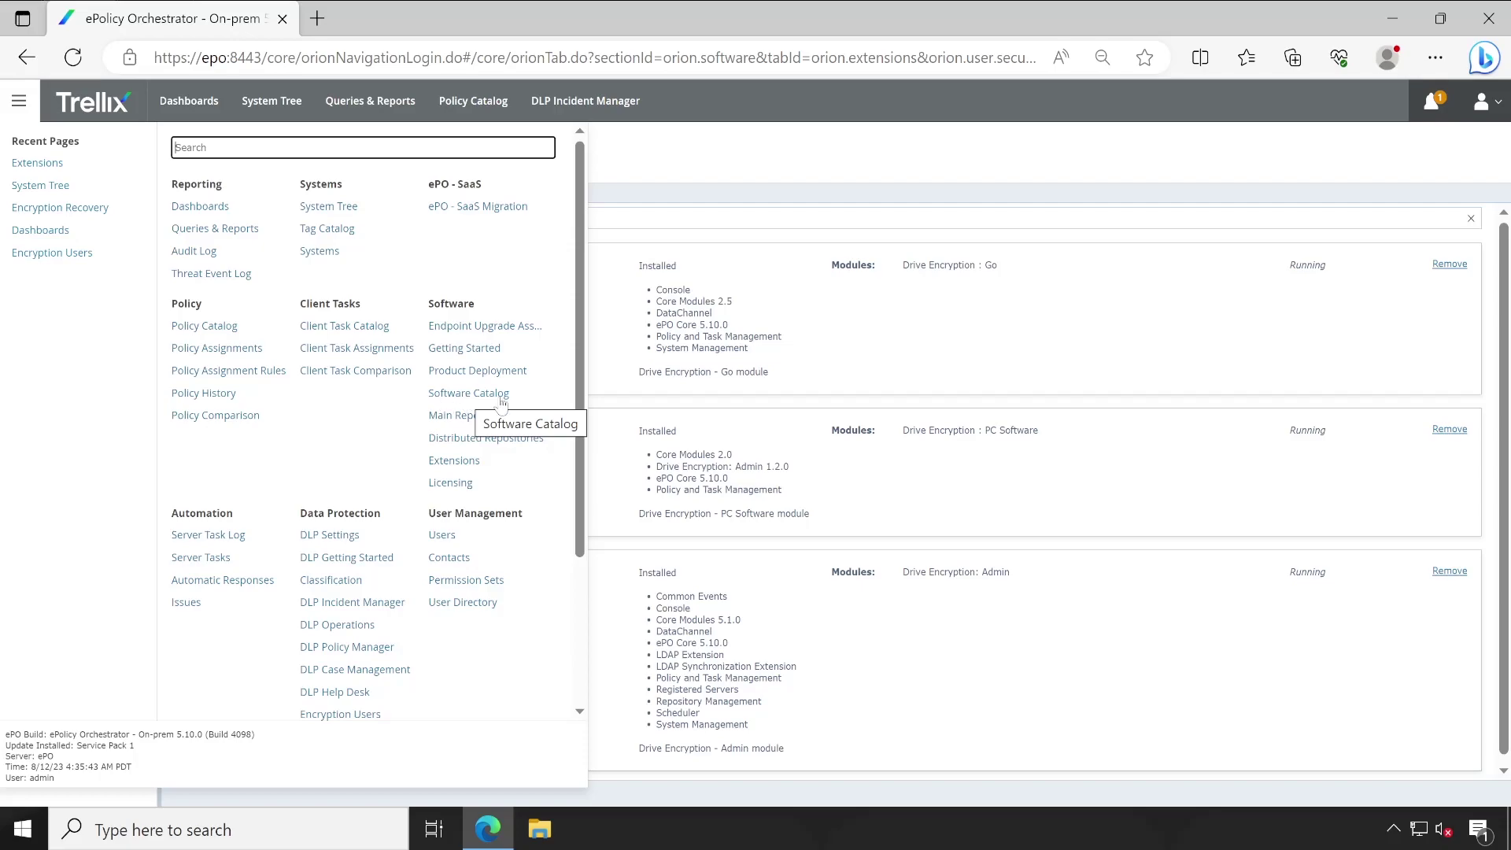
In the Software Catalog, select and expand File and Removable Media Protection 5.4.
left_click(469, 395)
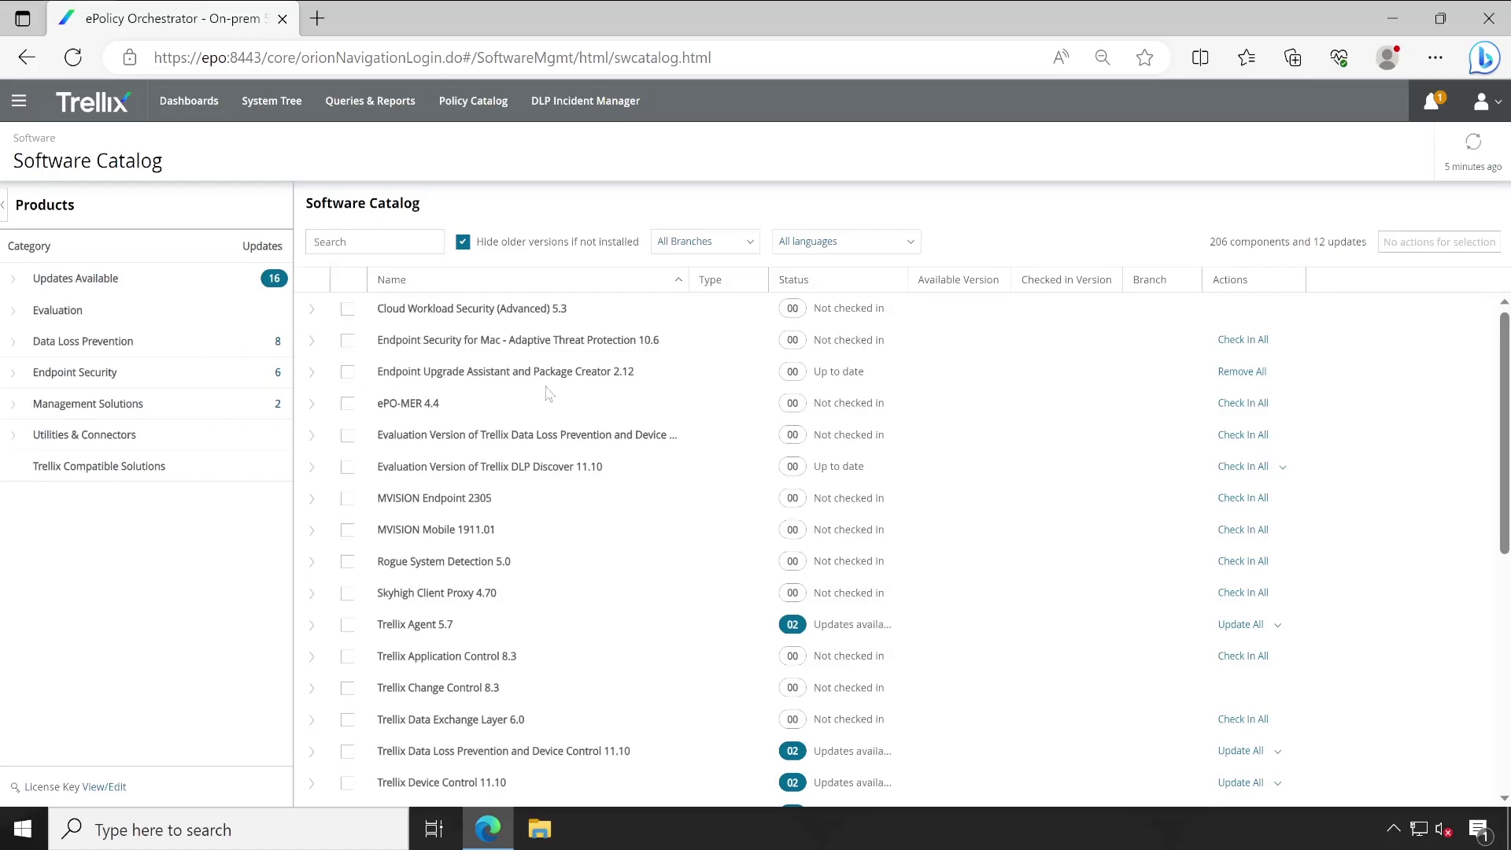
scroll(548, 394, "down", 6)
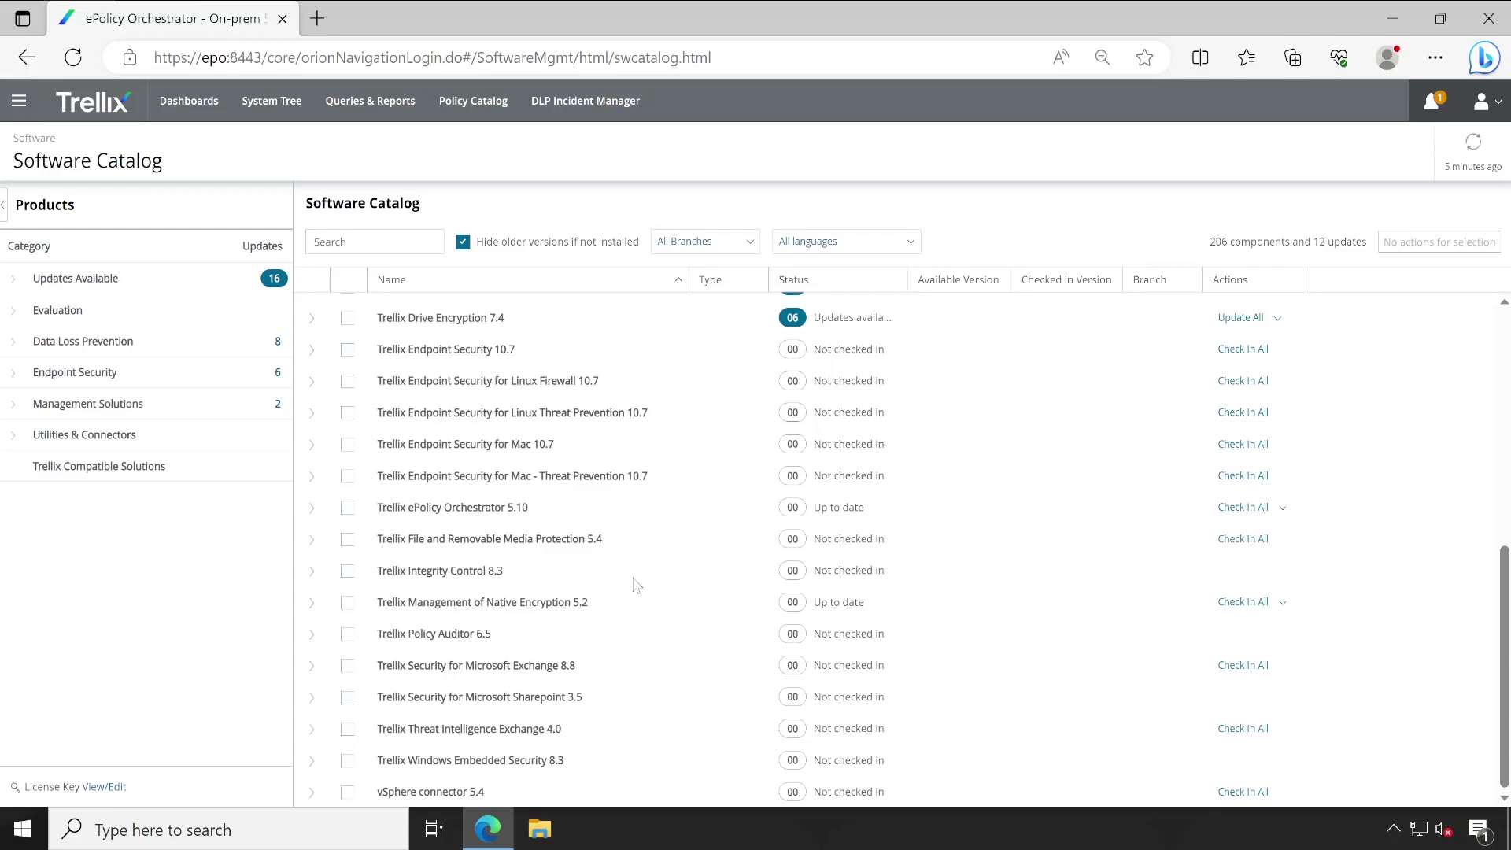
left_click(347, 540)
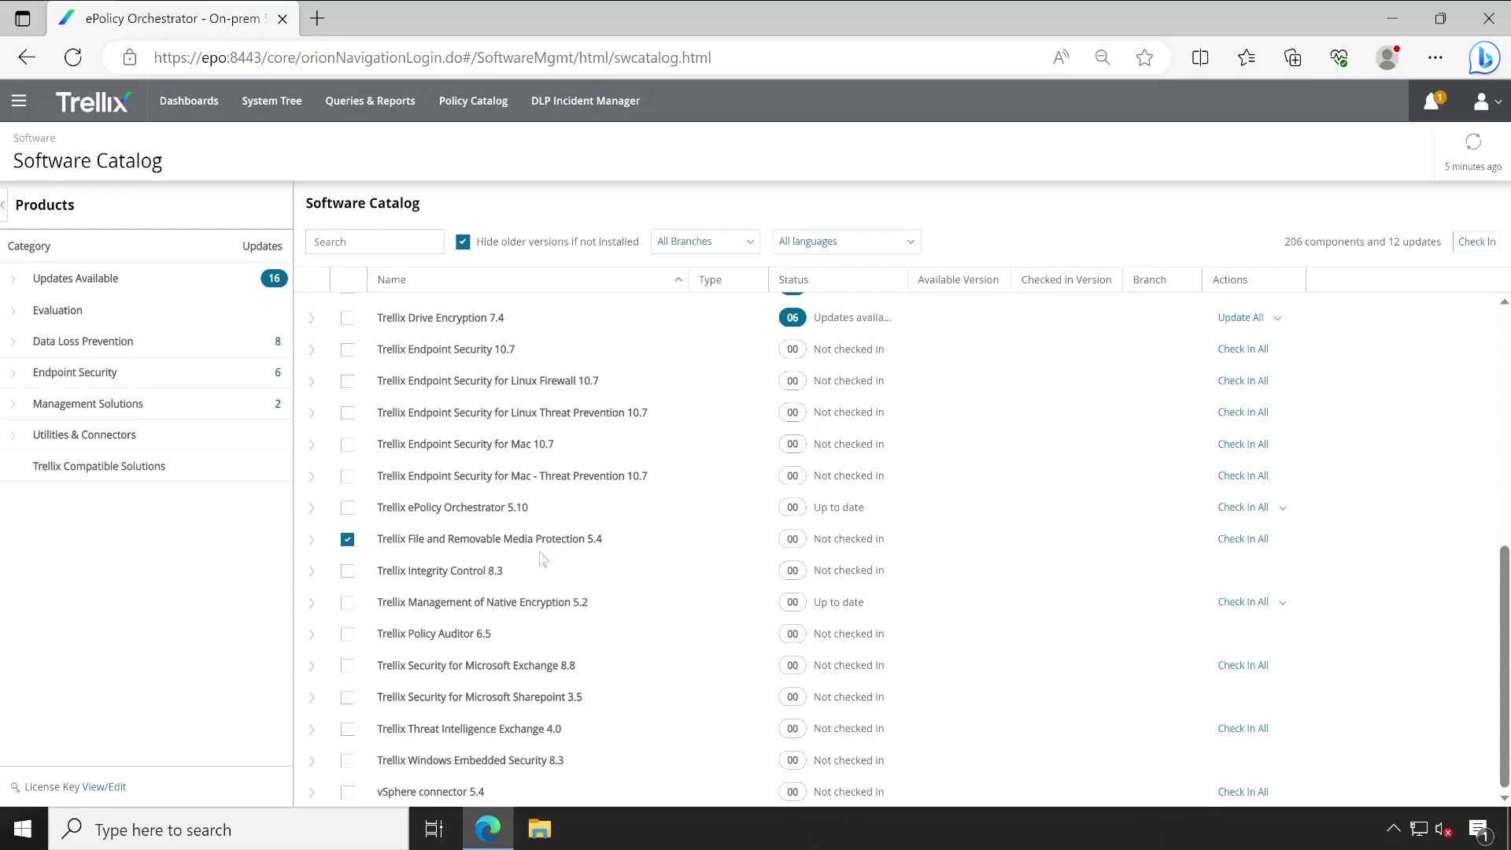
left_click(312, 540)
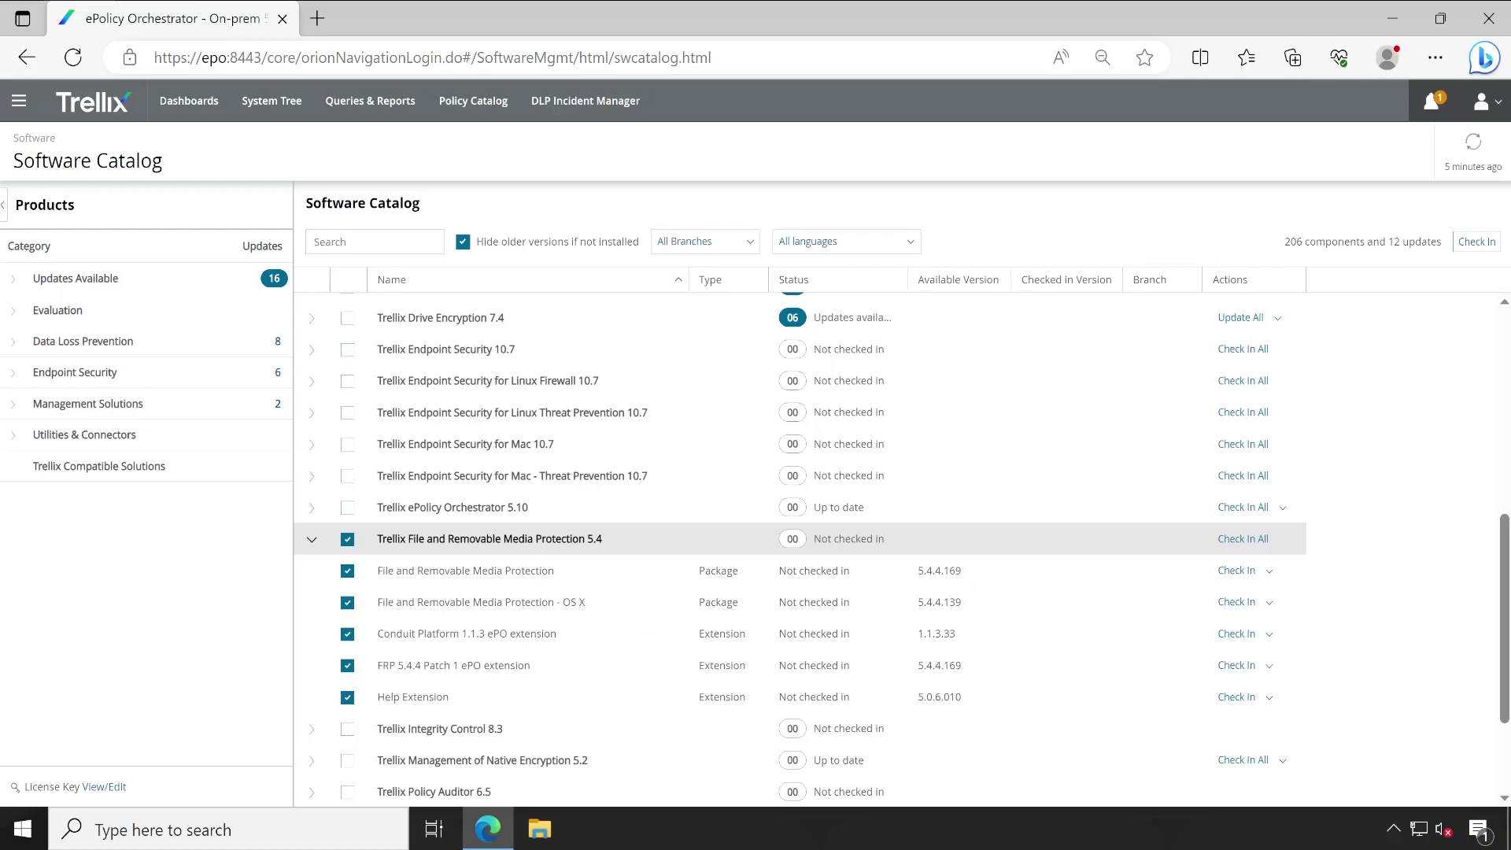
Inspect the details of the Windows and OS X FRP packages.
double_click(939, 570)
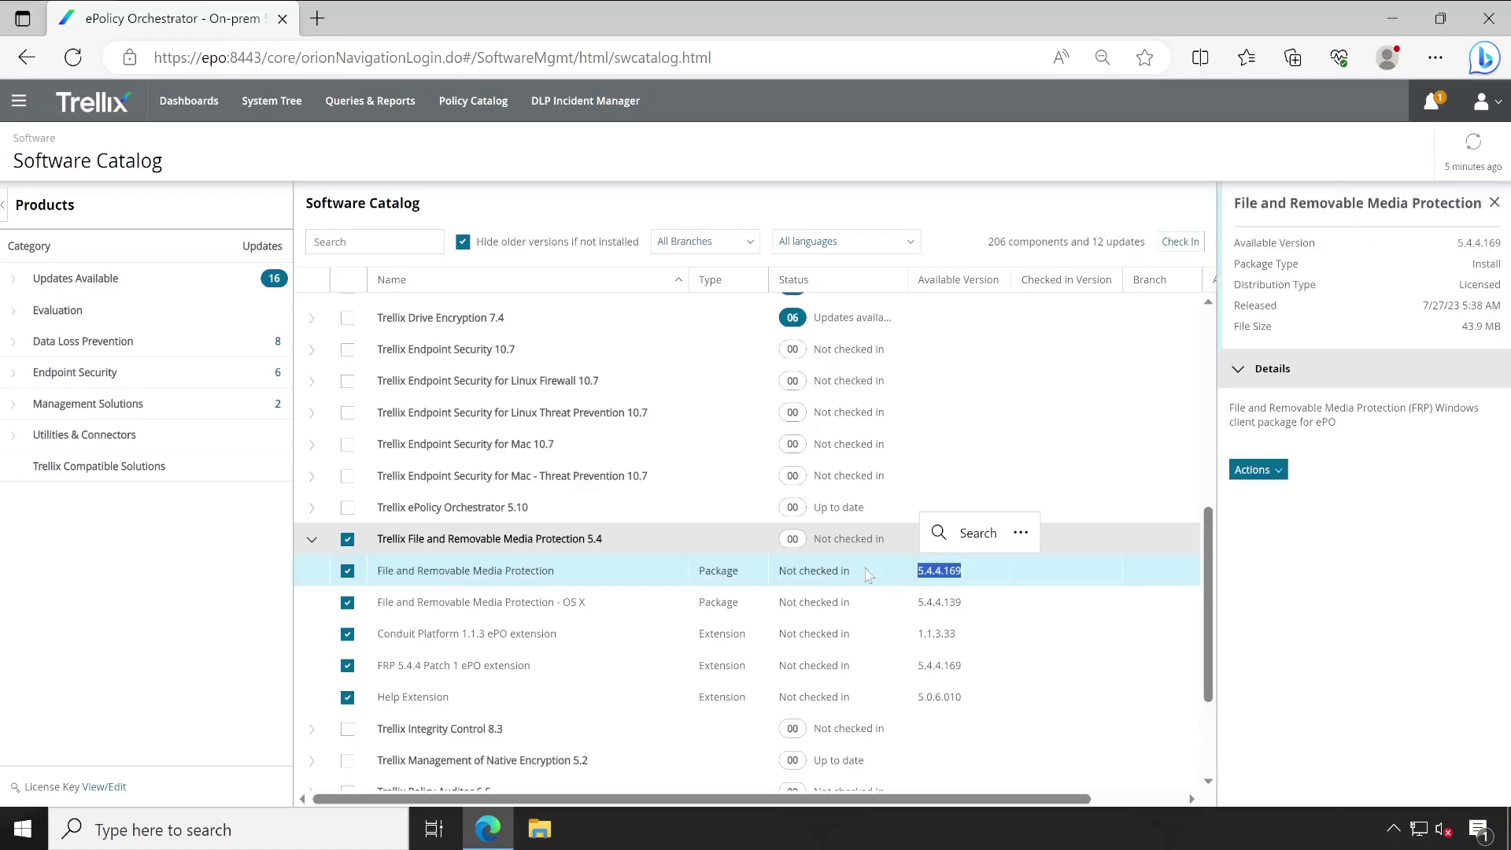
left_click(1494, 203)
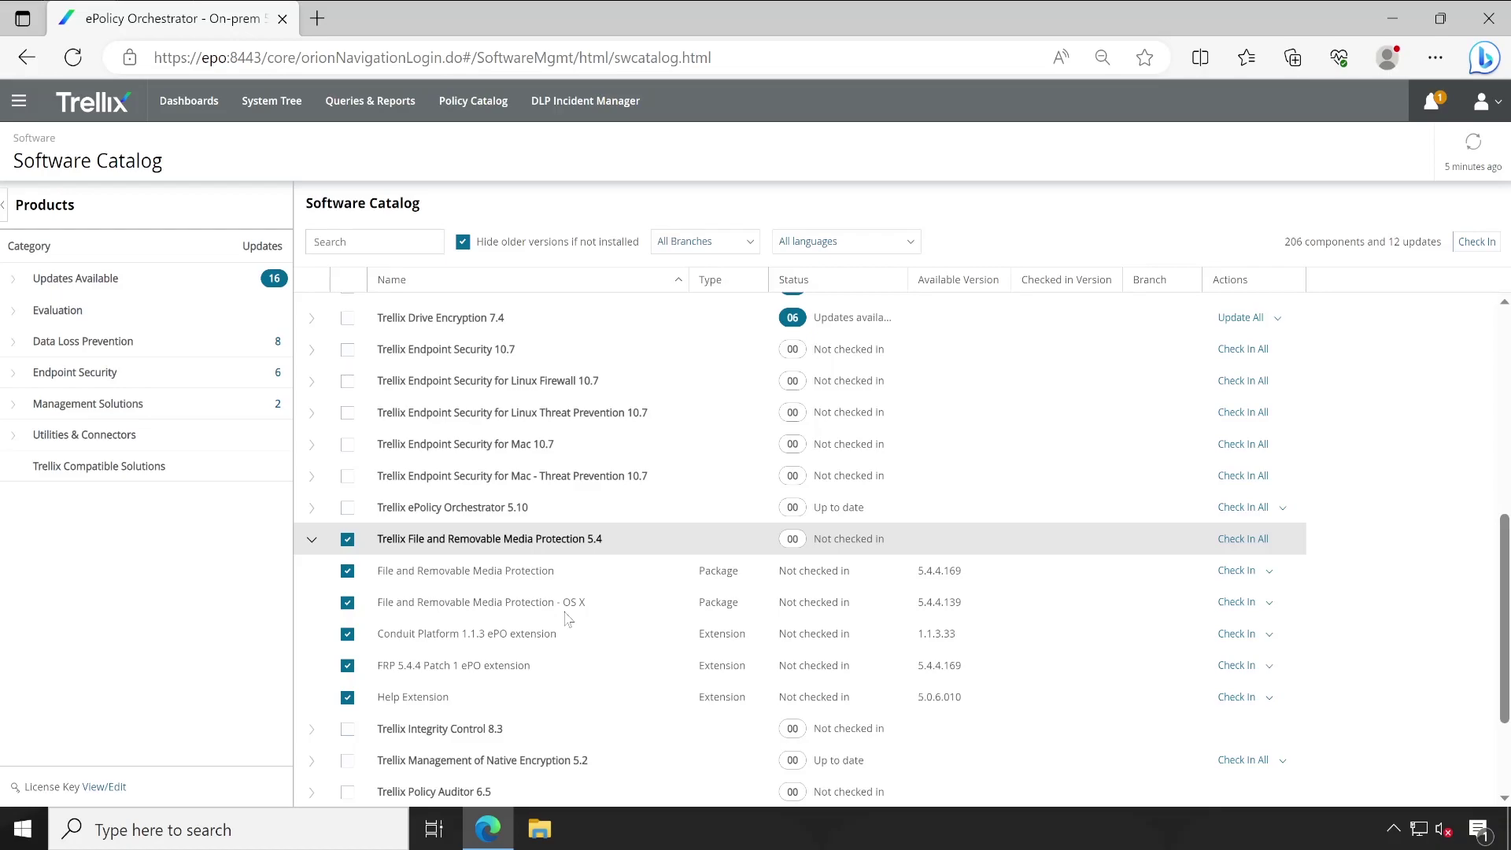
left_click_drag(562, 602, 592, 606)
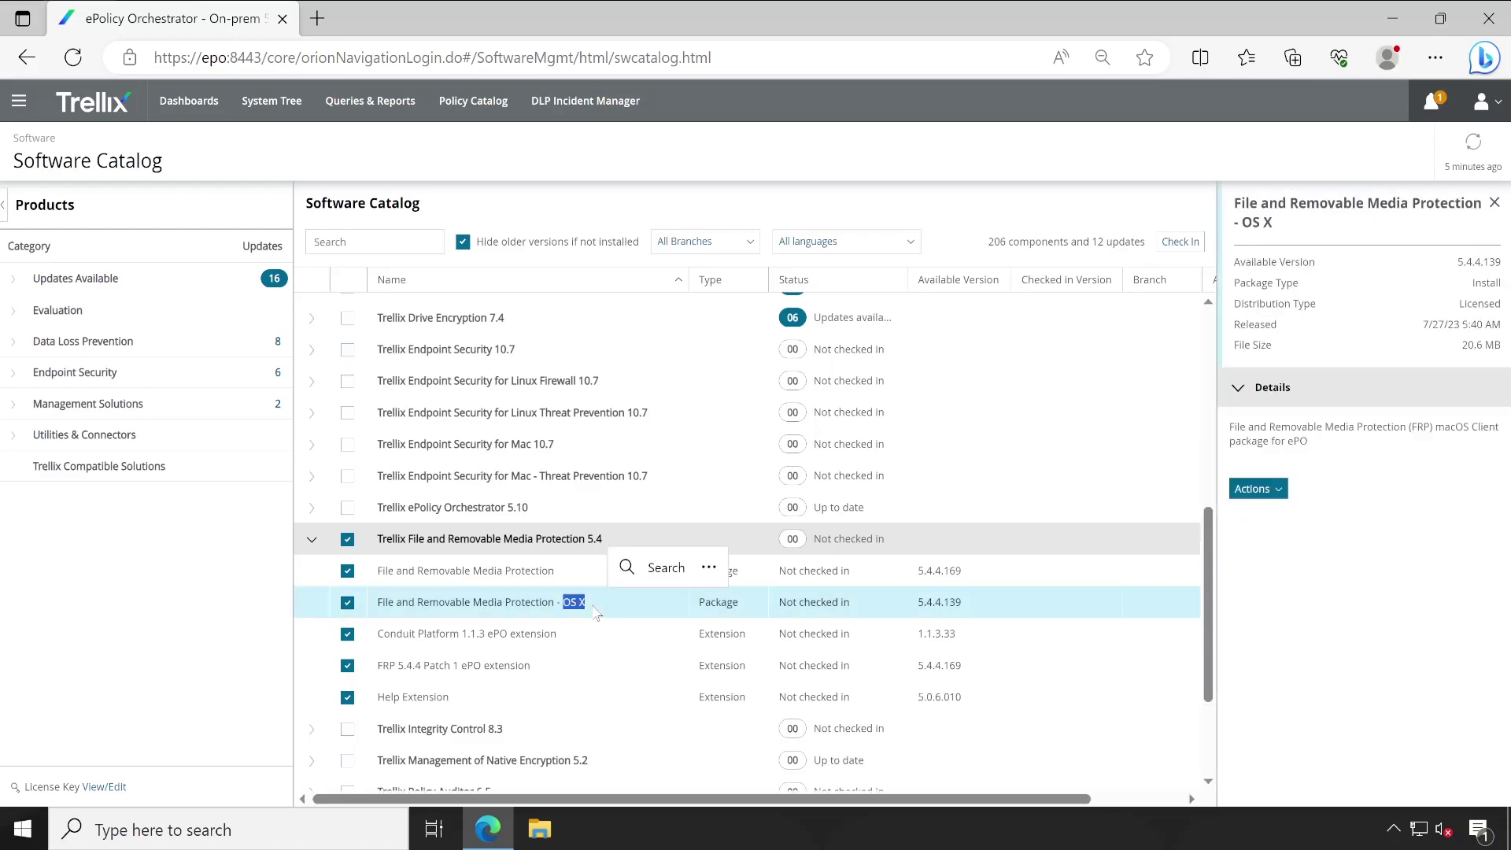
left_click(191, 634)
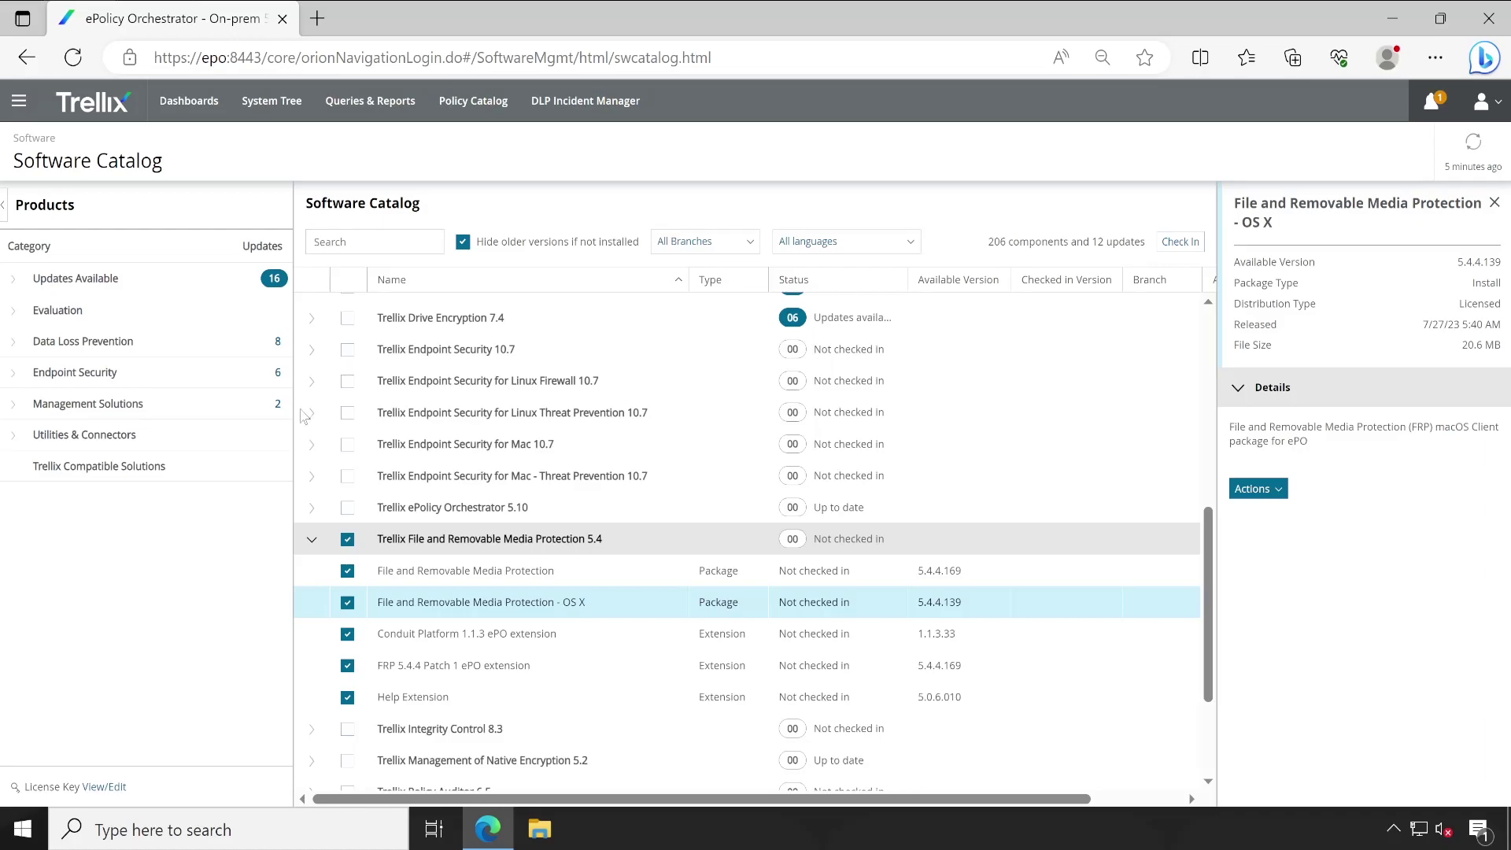
Search 'trellix product download' in a new tab and submit the grant number and e-mail sign-in form.
left_click(317, 18)
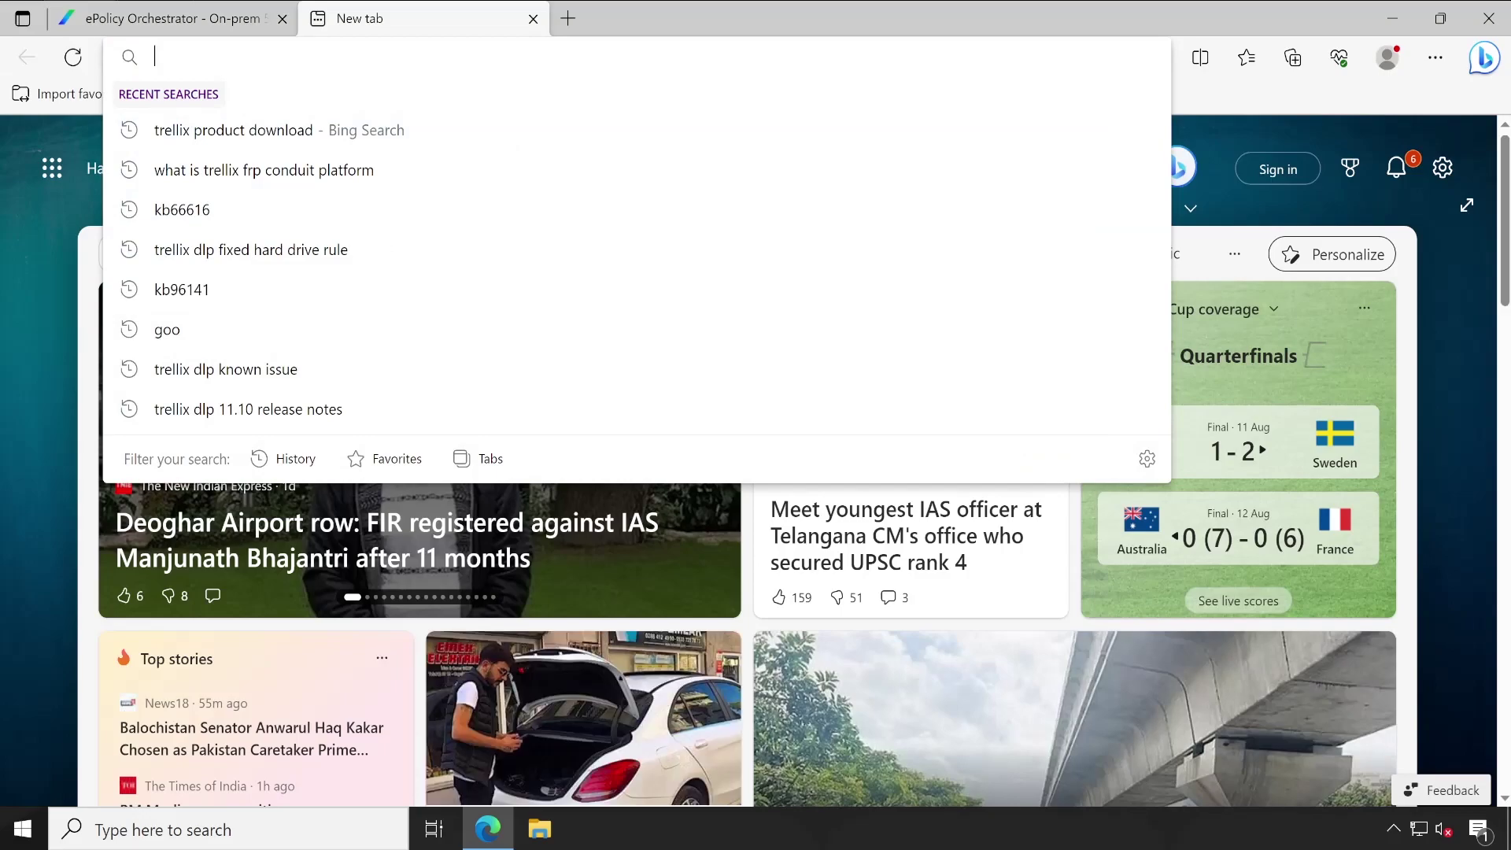
left_click(302, 128)
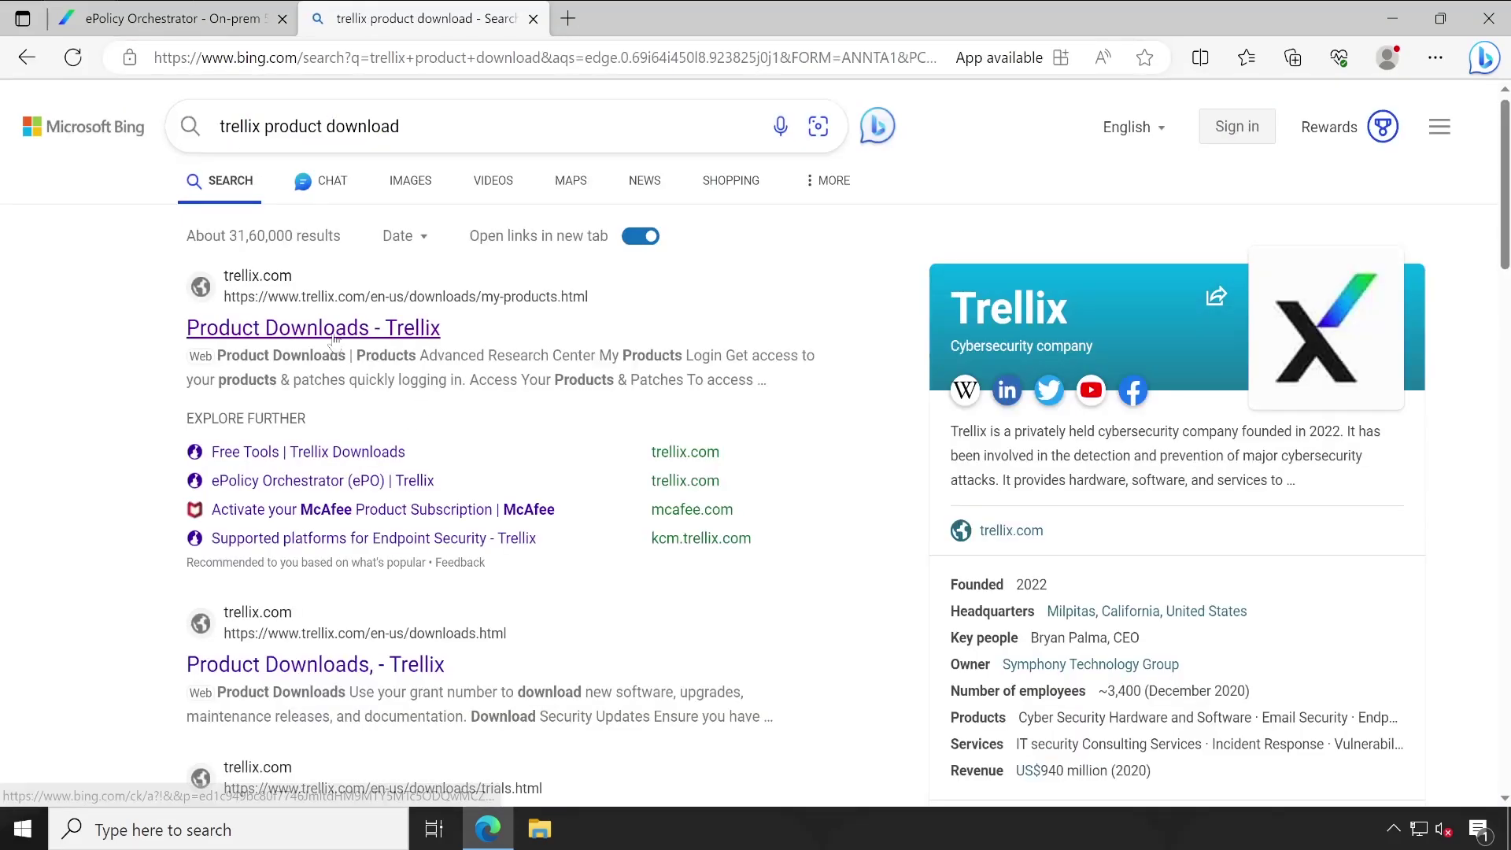
left_click(337, 329)
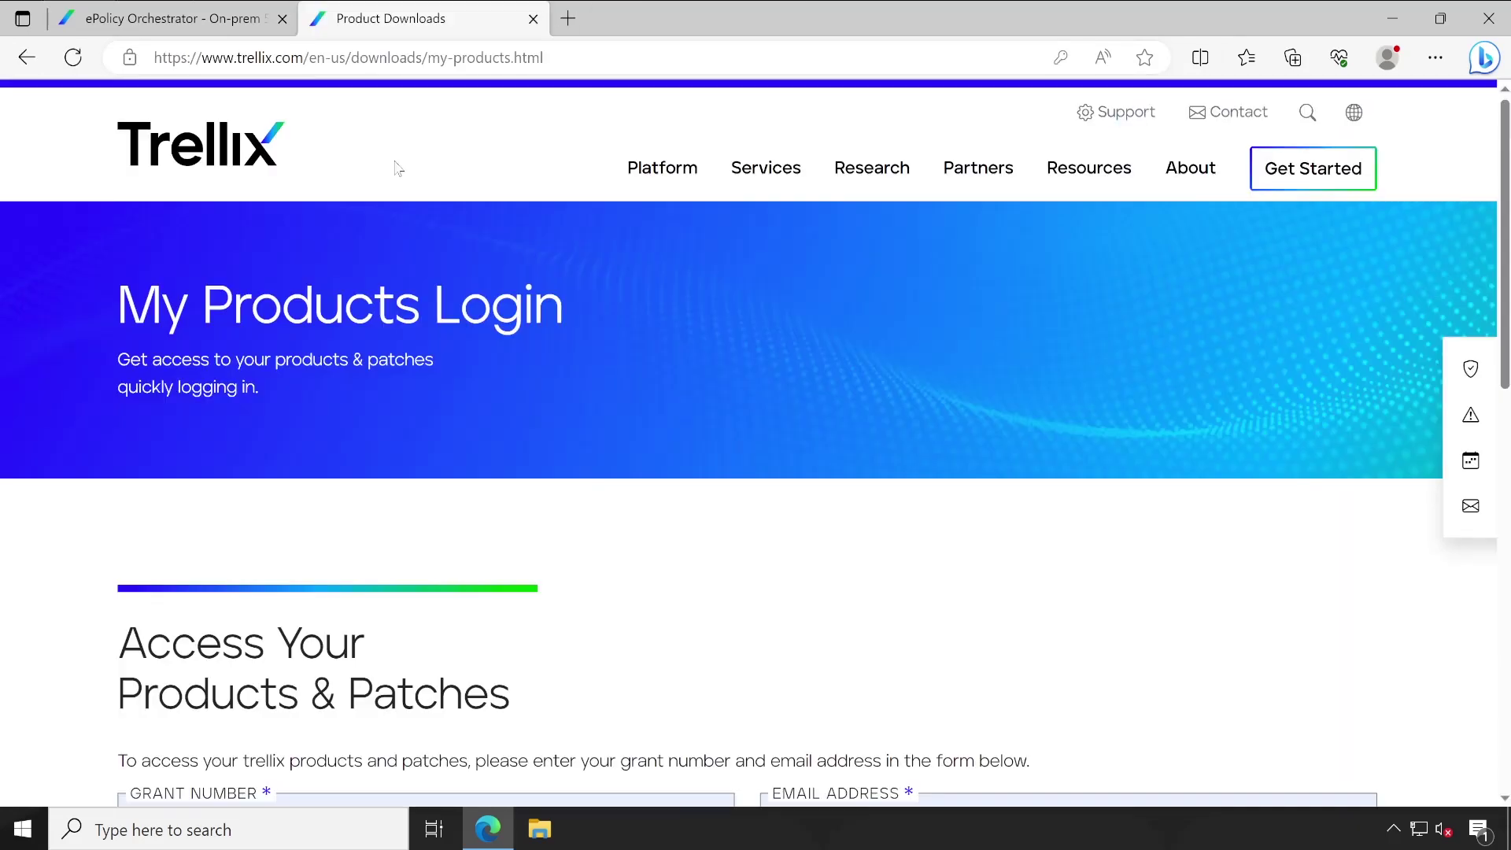
scroll(780, 382, "down", 4)
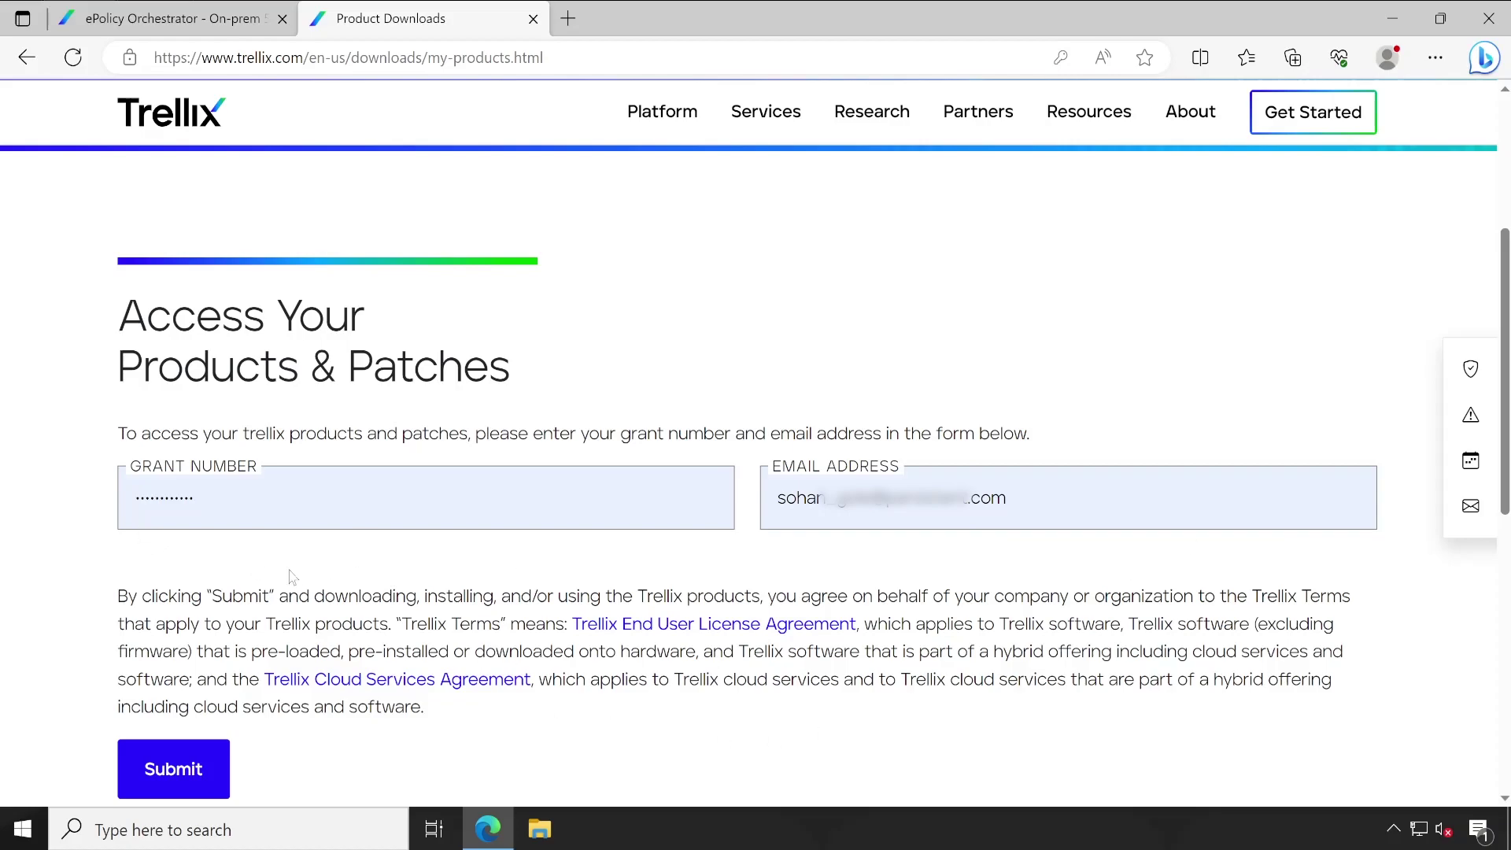
left_click(175, 782)
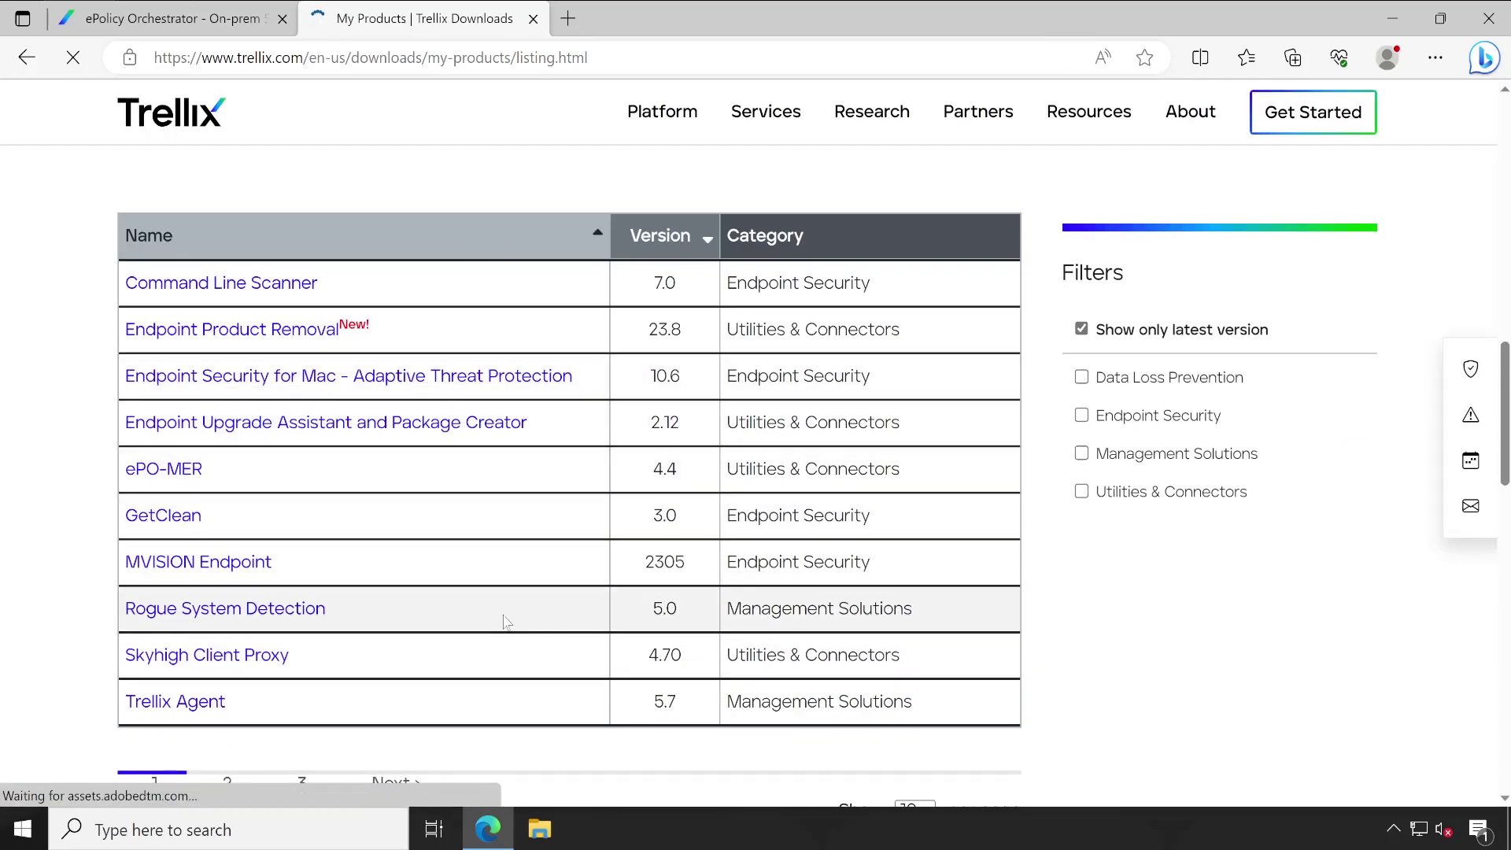
Filter to Endpoint Security products and open the File and Removable Media Protection downloads on page 2.
left_click(1128, 419)
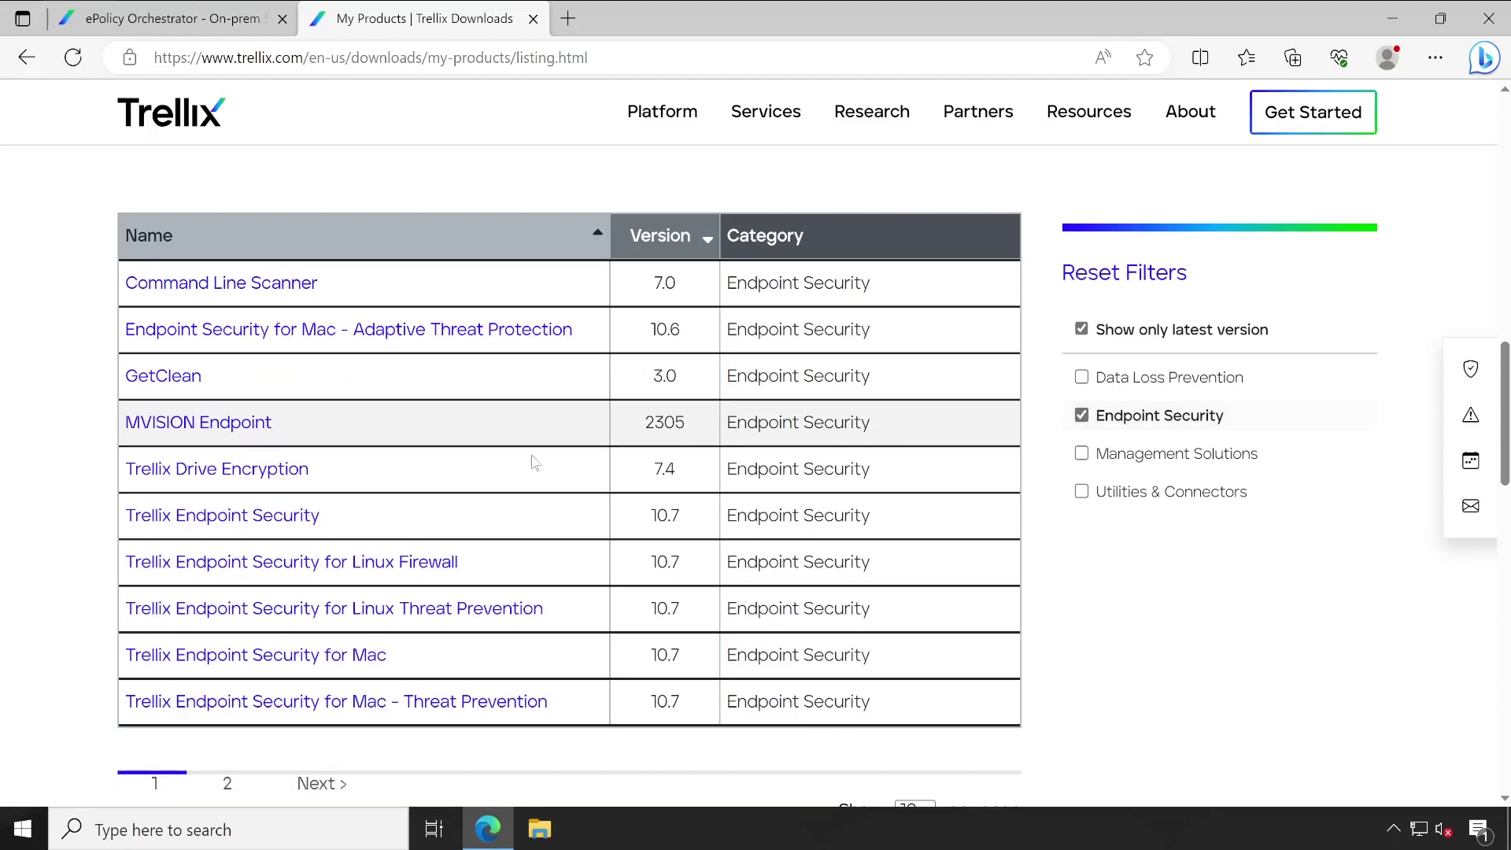
left_click(233, 787)
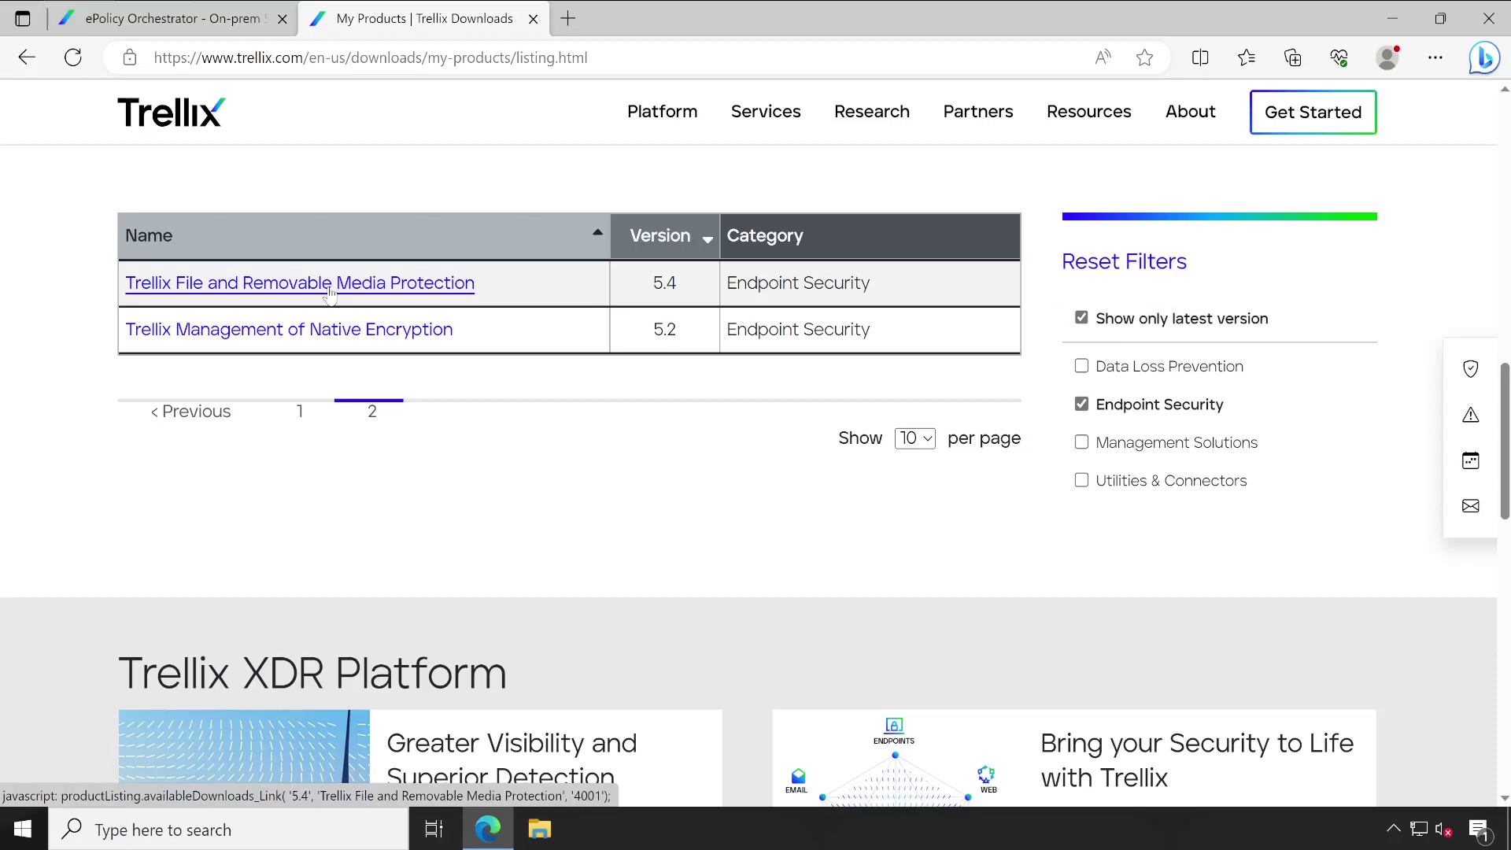
left_click(329, 290)
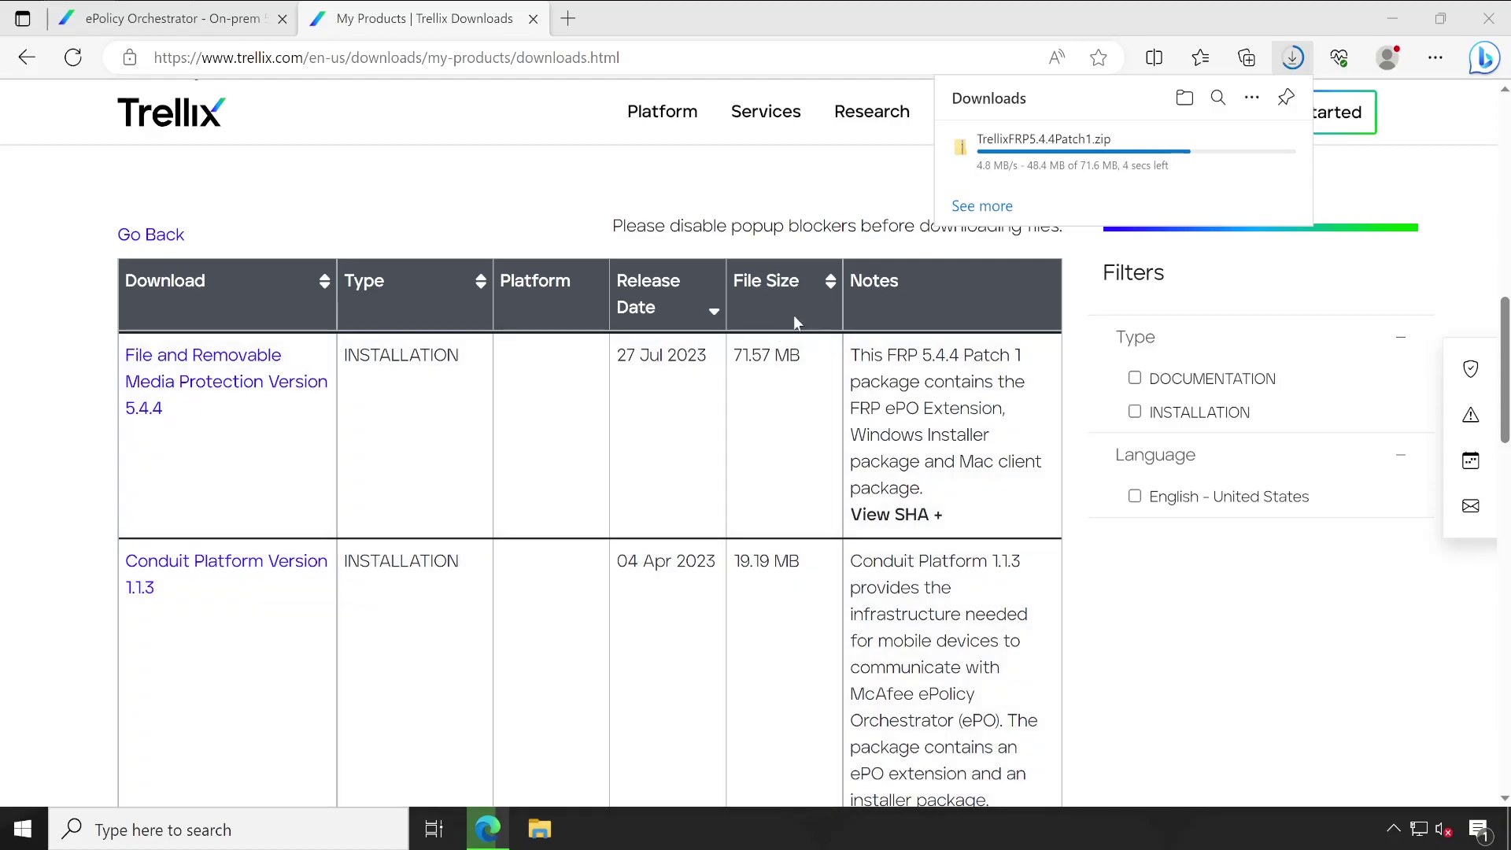
Extract TrellixFRP5.4.4Patch1.zip in Downloads into a TrellixFRP5.4.4Patch1 folder.
key("super+e")
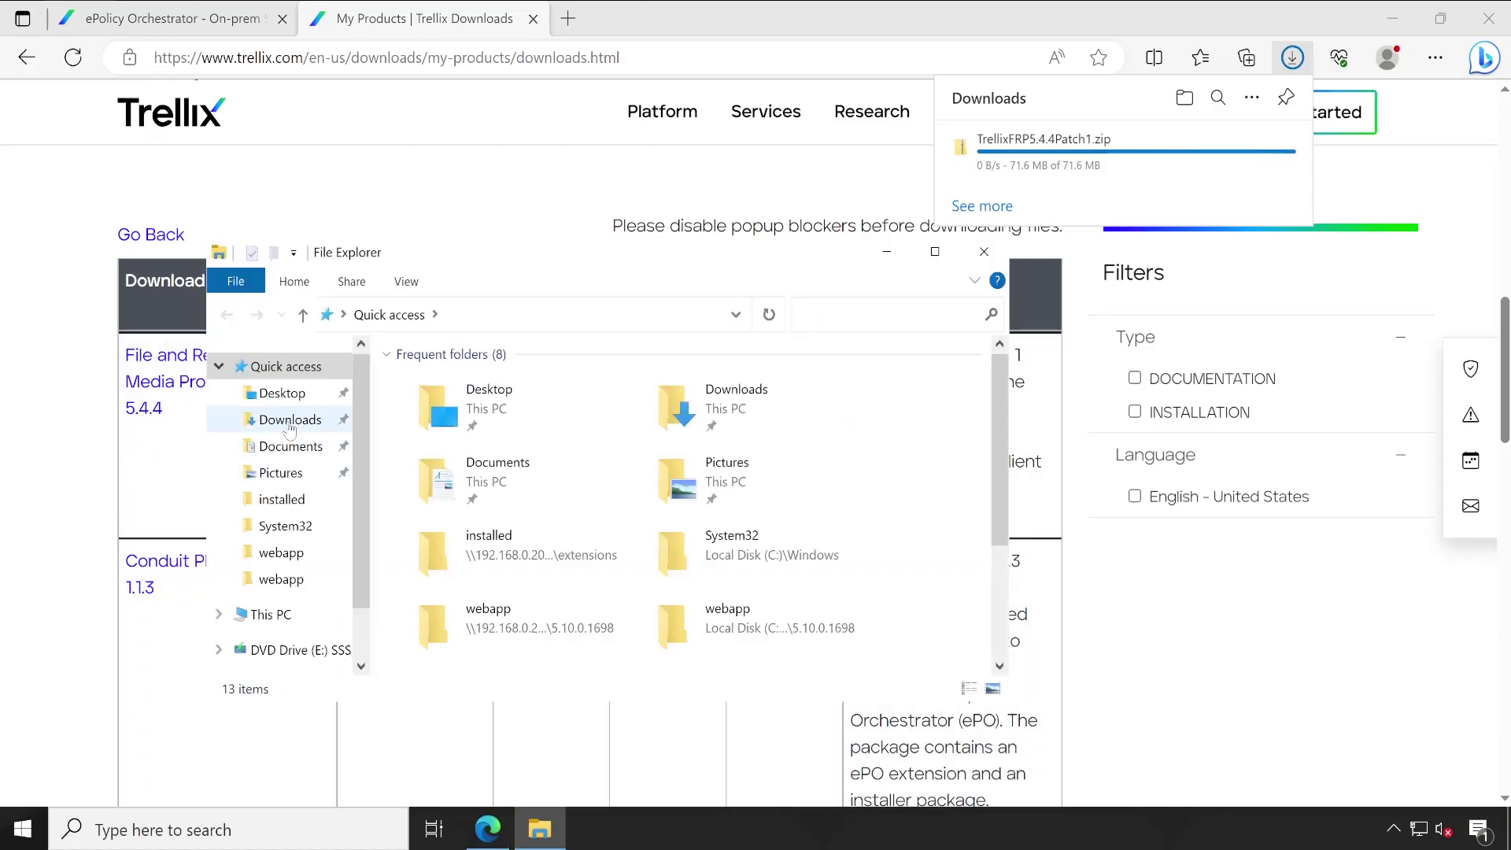
left_click(289, 422)
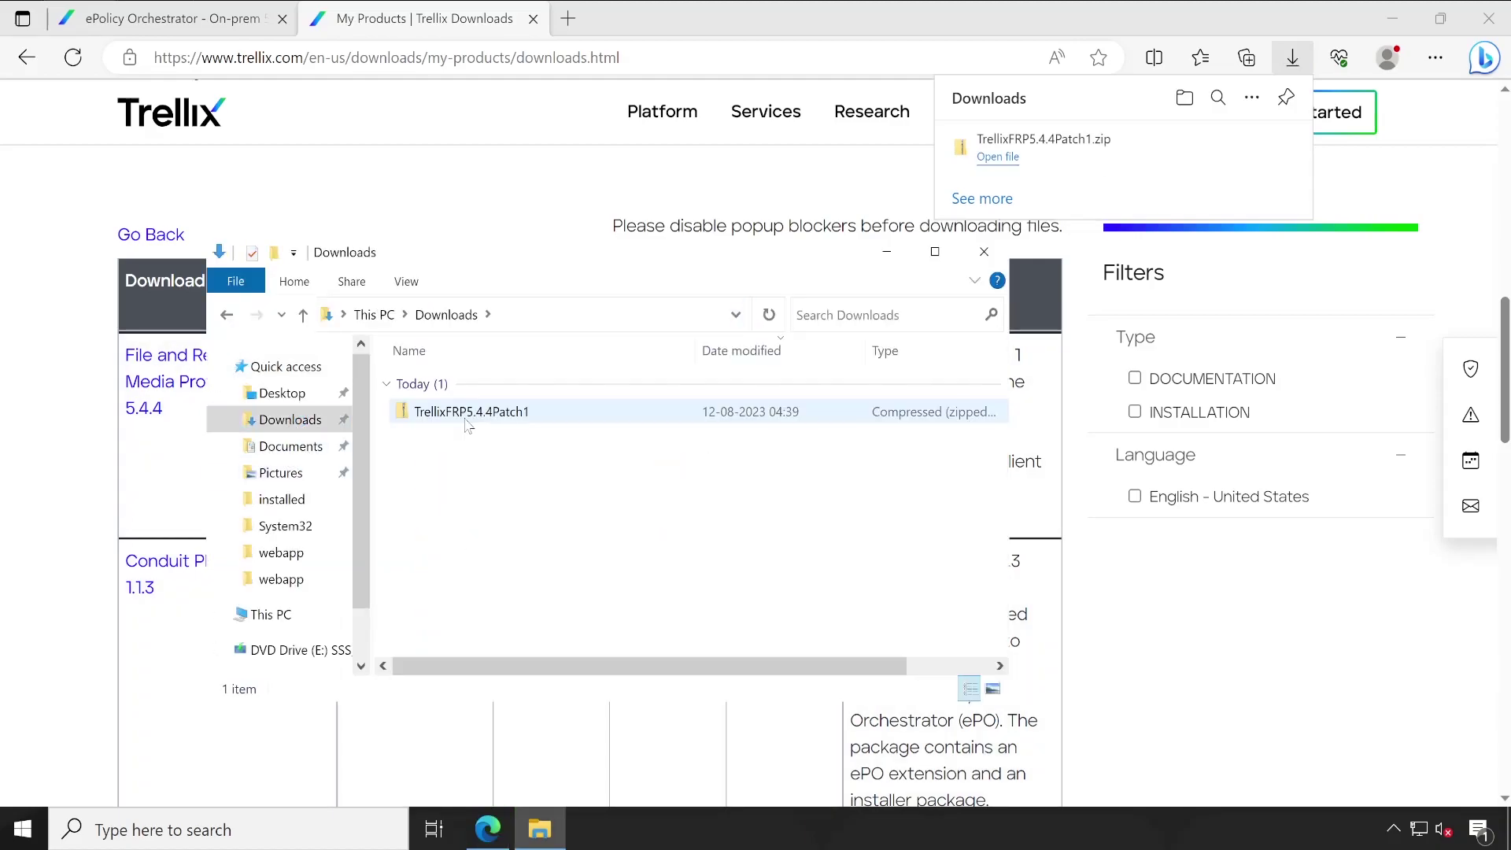
left_click(467, 417)
right_click(466, 425)
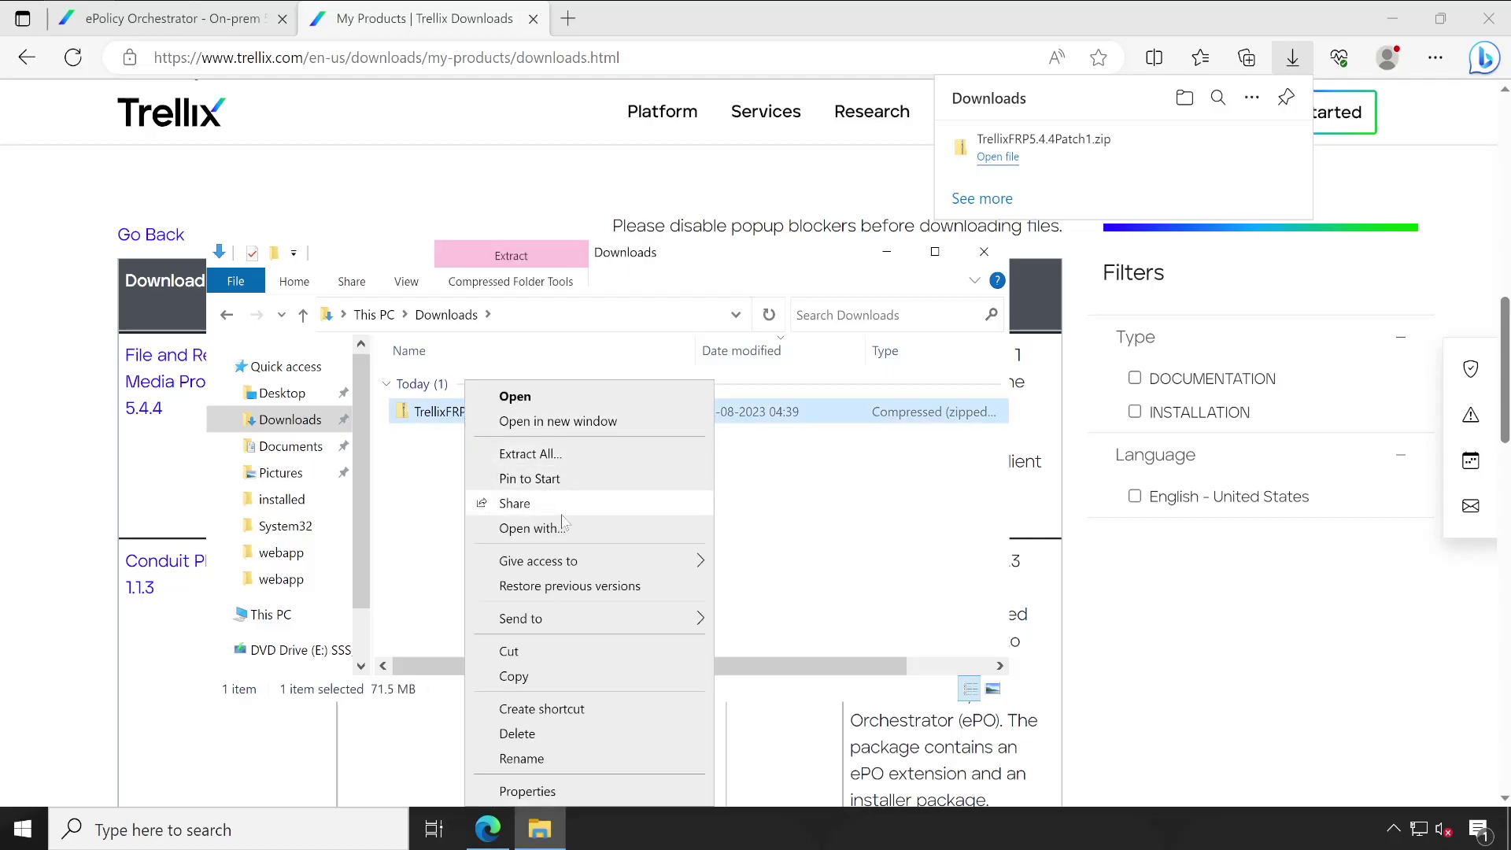
left_click(555, 457)
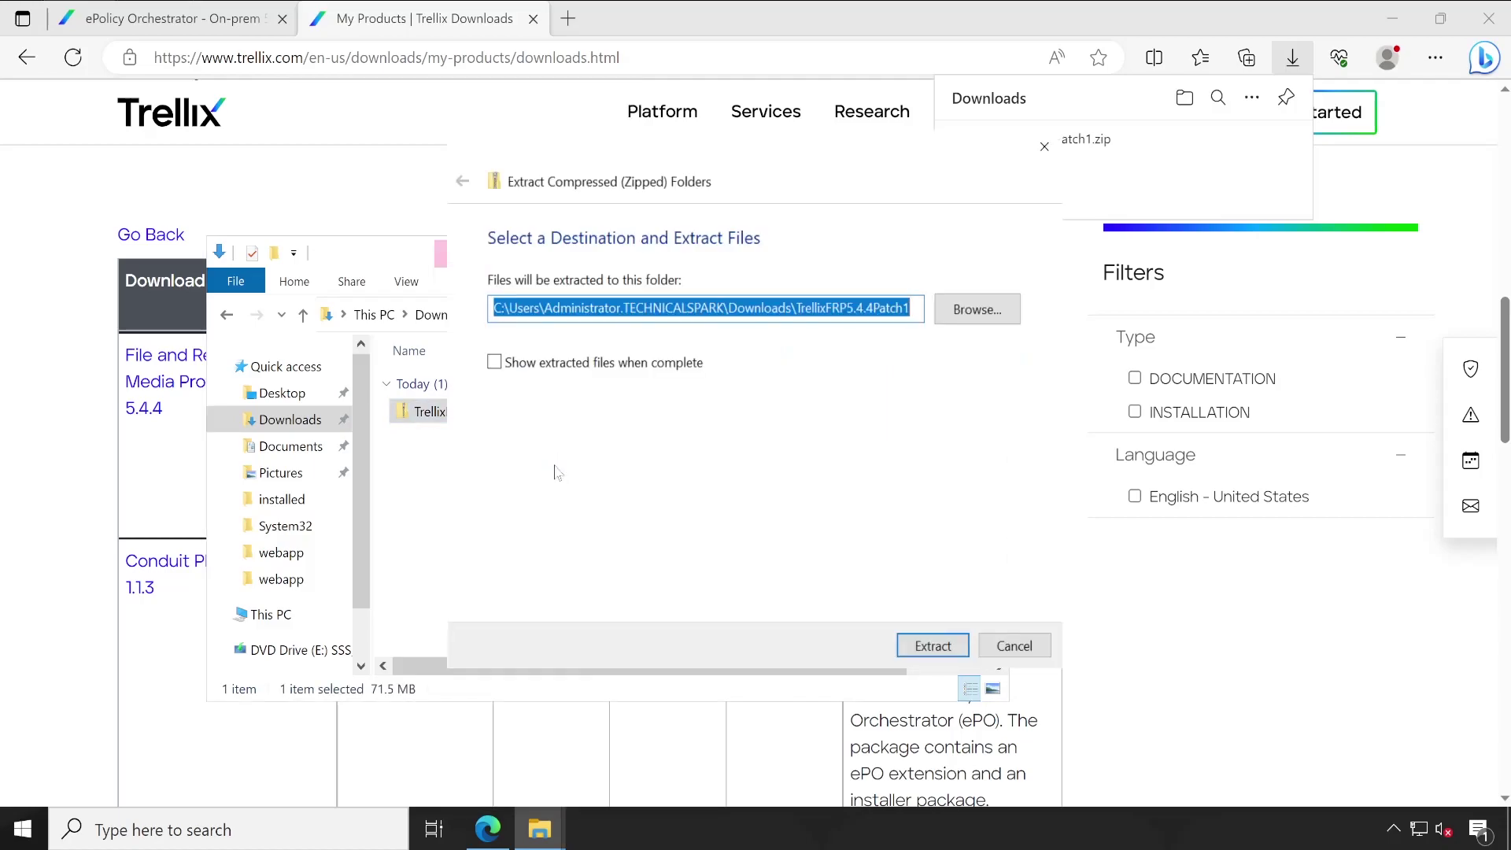
left_click(926, 651)
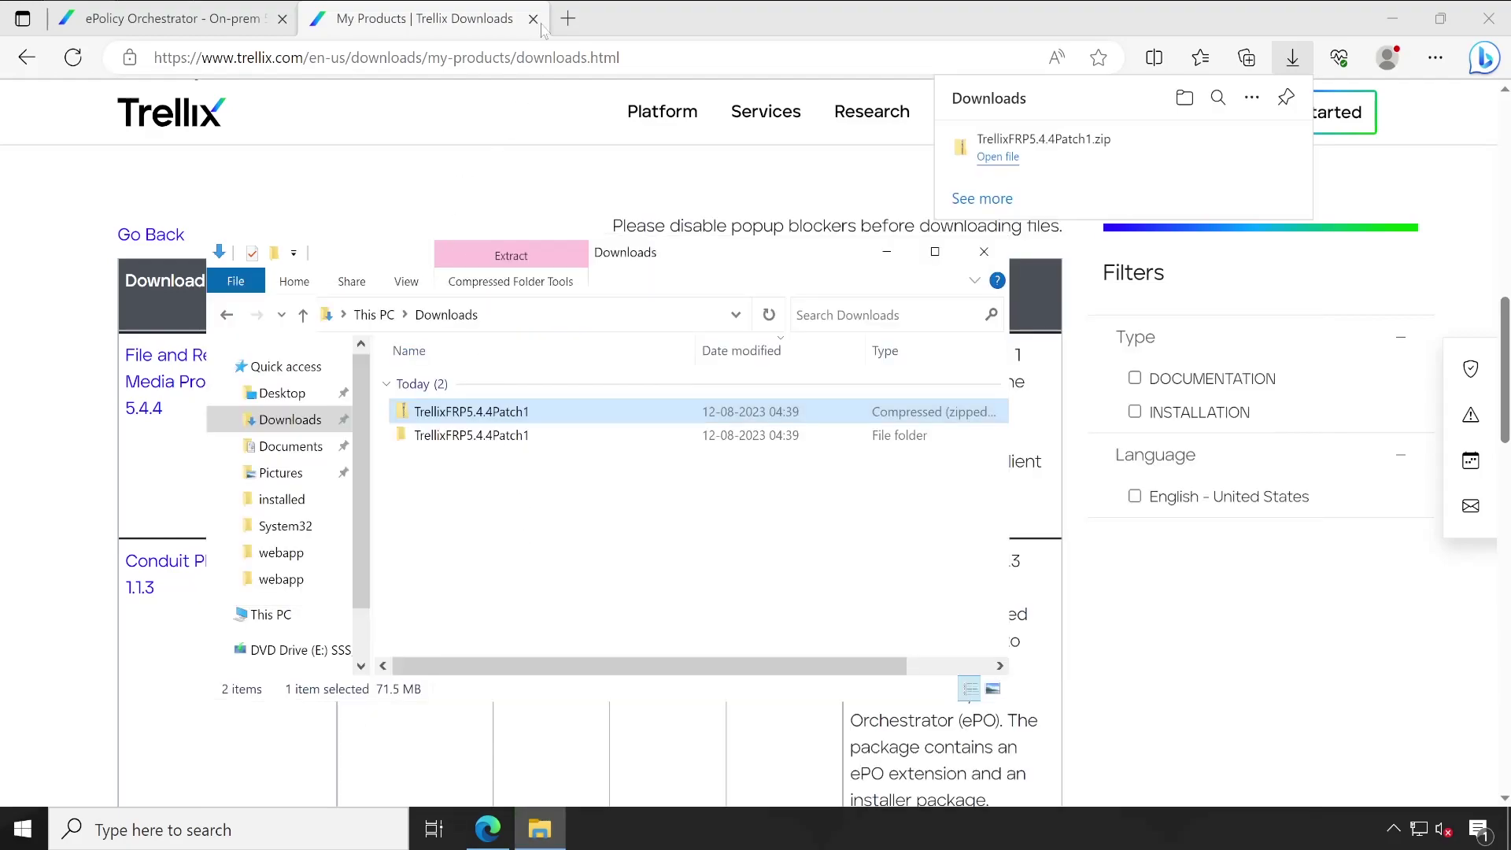
left_click(449, 26)
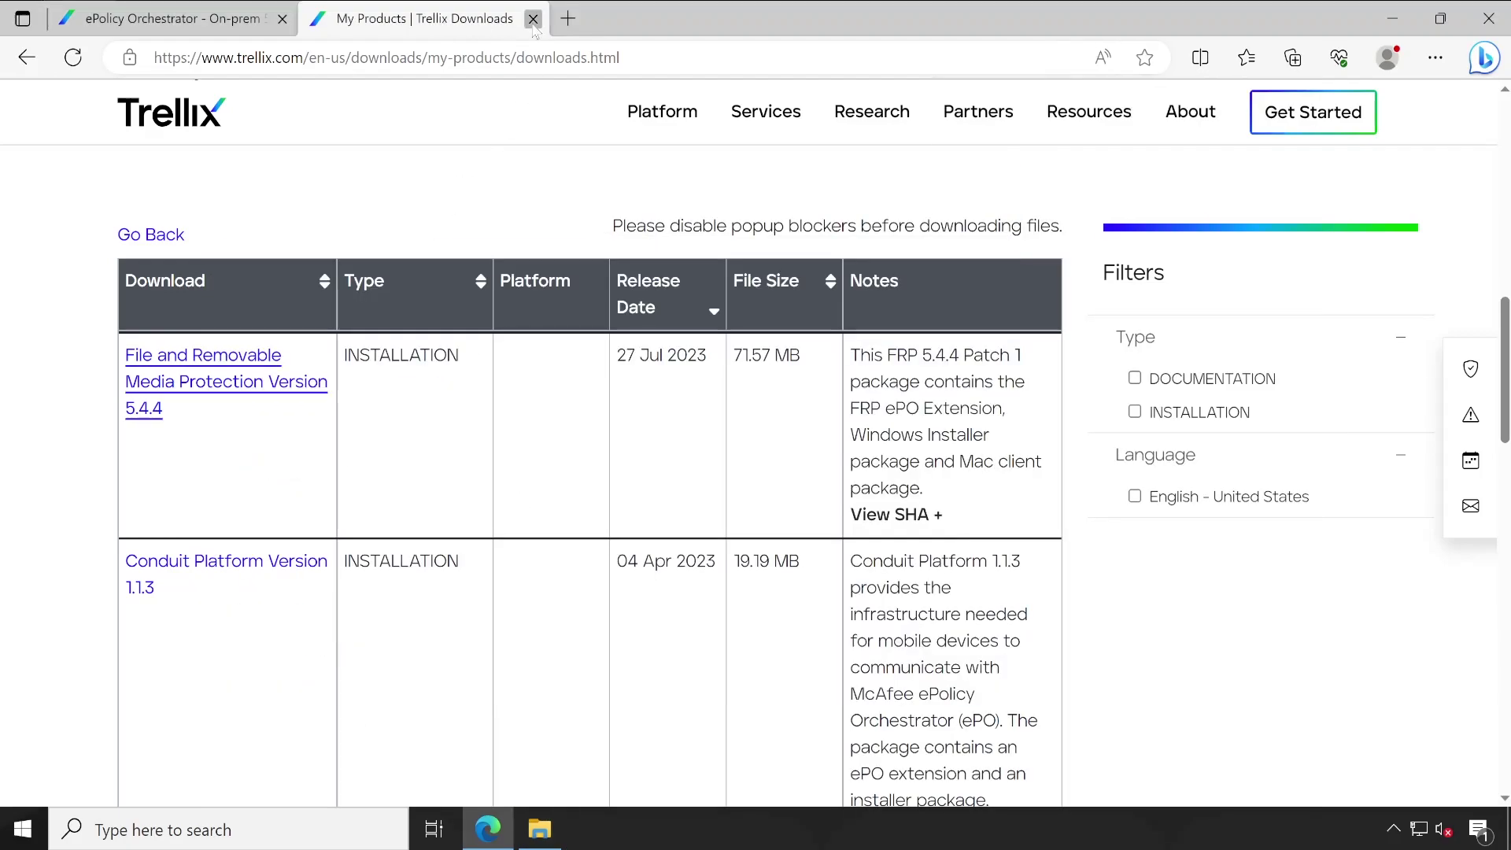
Return to ePO and go to the Software Extensions page.
left_click(533, 19)
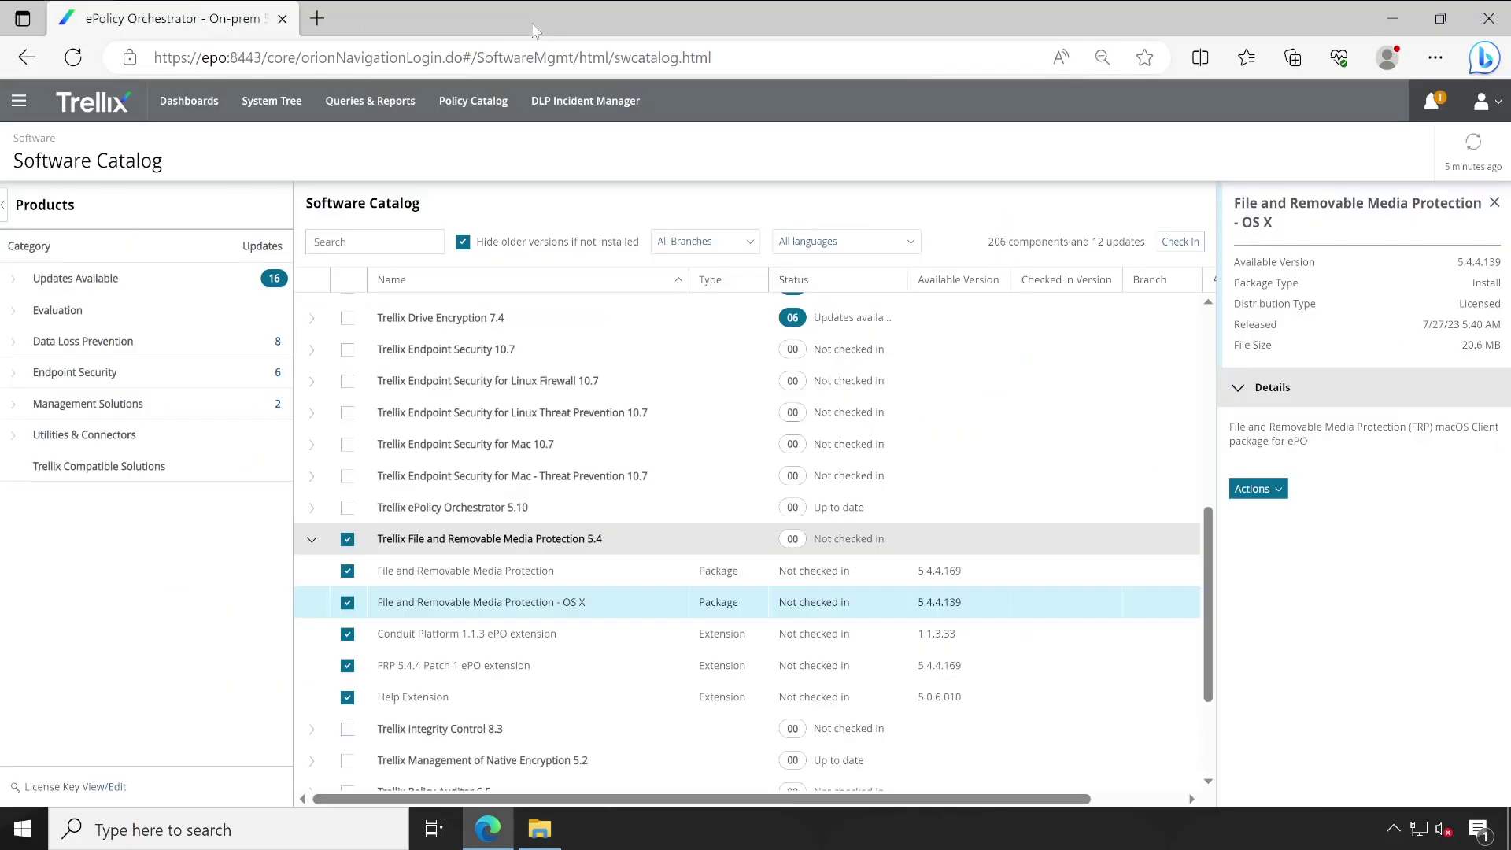
left_click(19, 101)
left_click(440, 462)
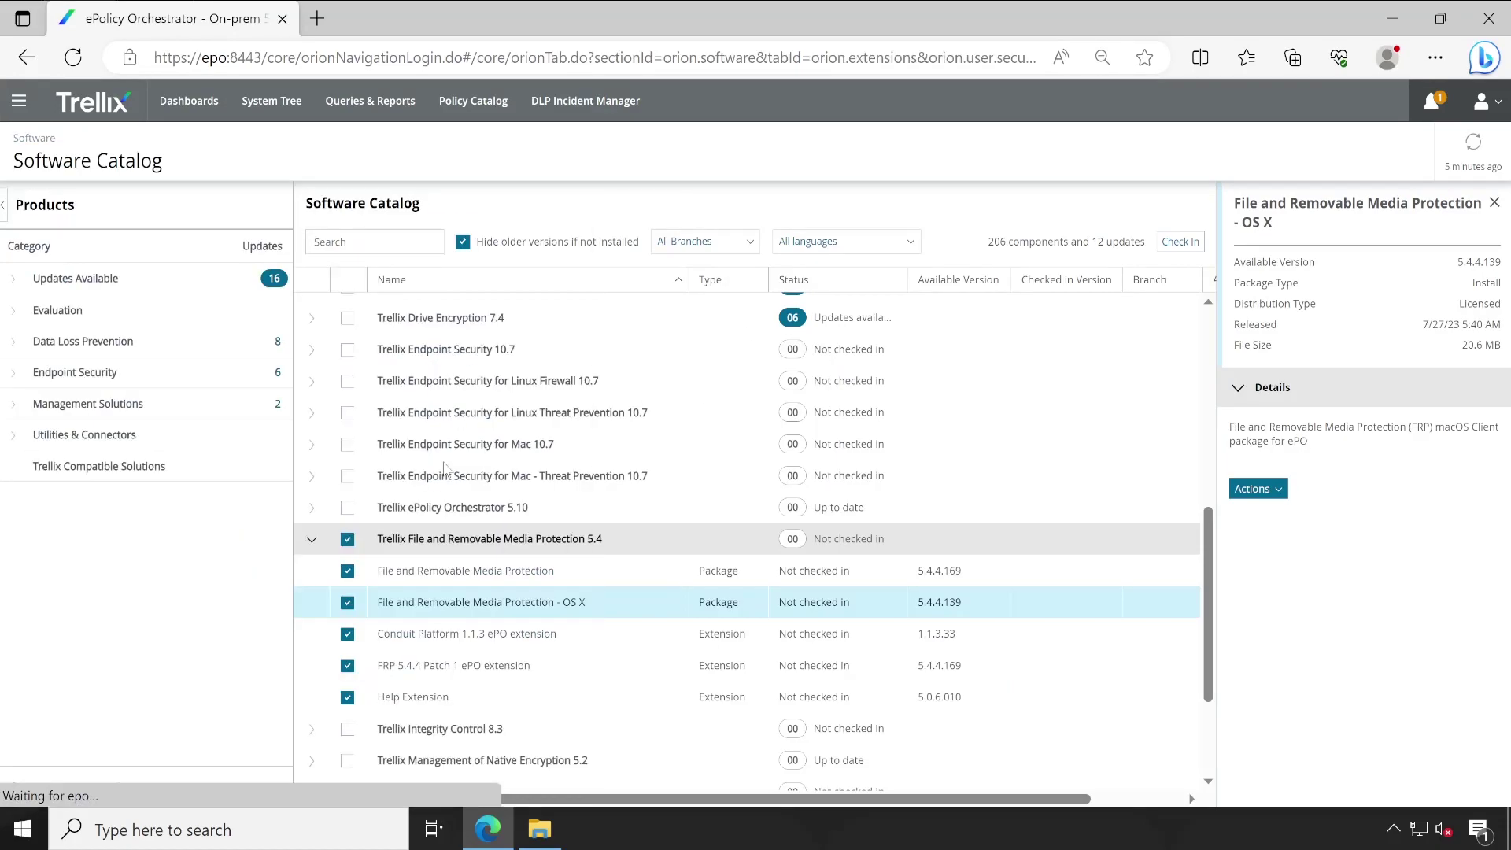
Open the TrellixFRP5.4.4Patch1 > Extension folder holding FRP-extension-5.4.4.169.
left_click(539, 829)
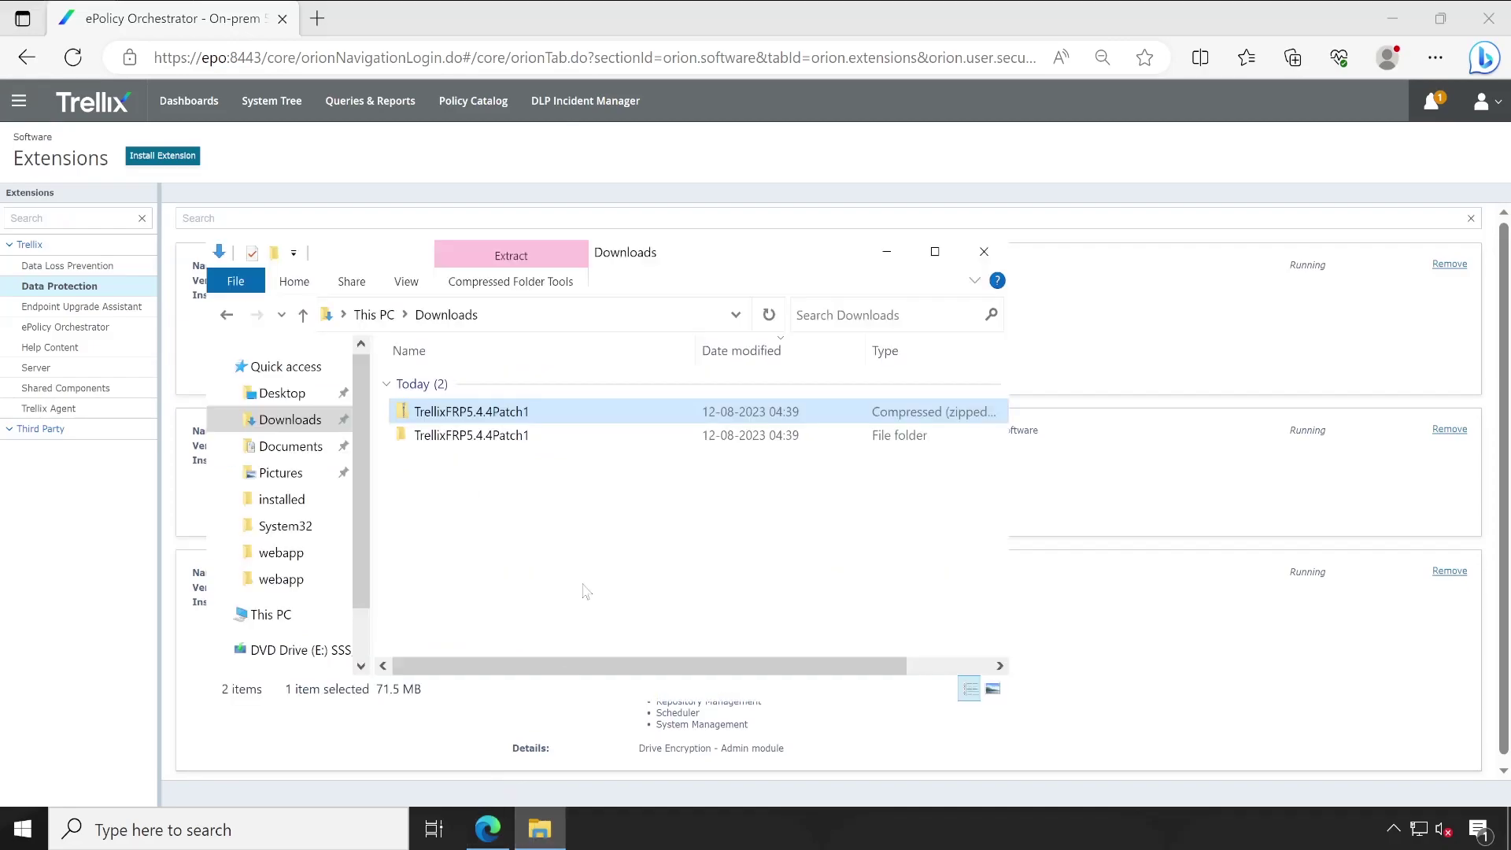
left_click(483, 437)
double_click(476, 438)
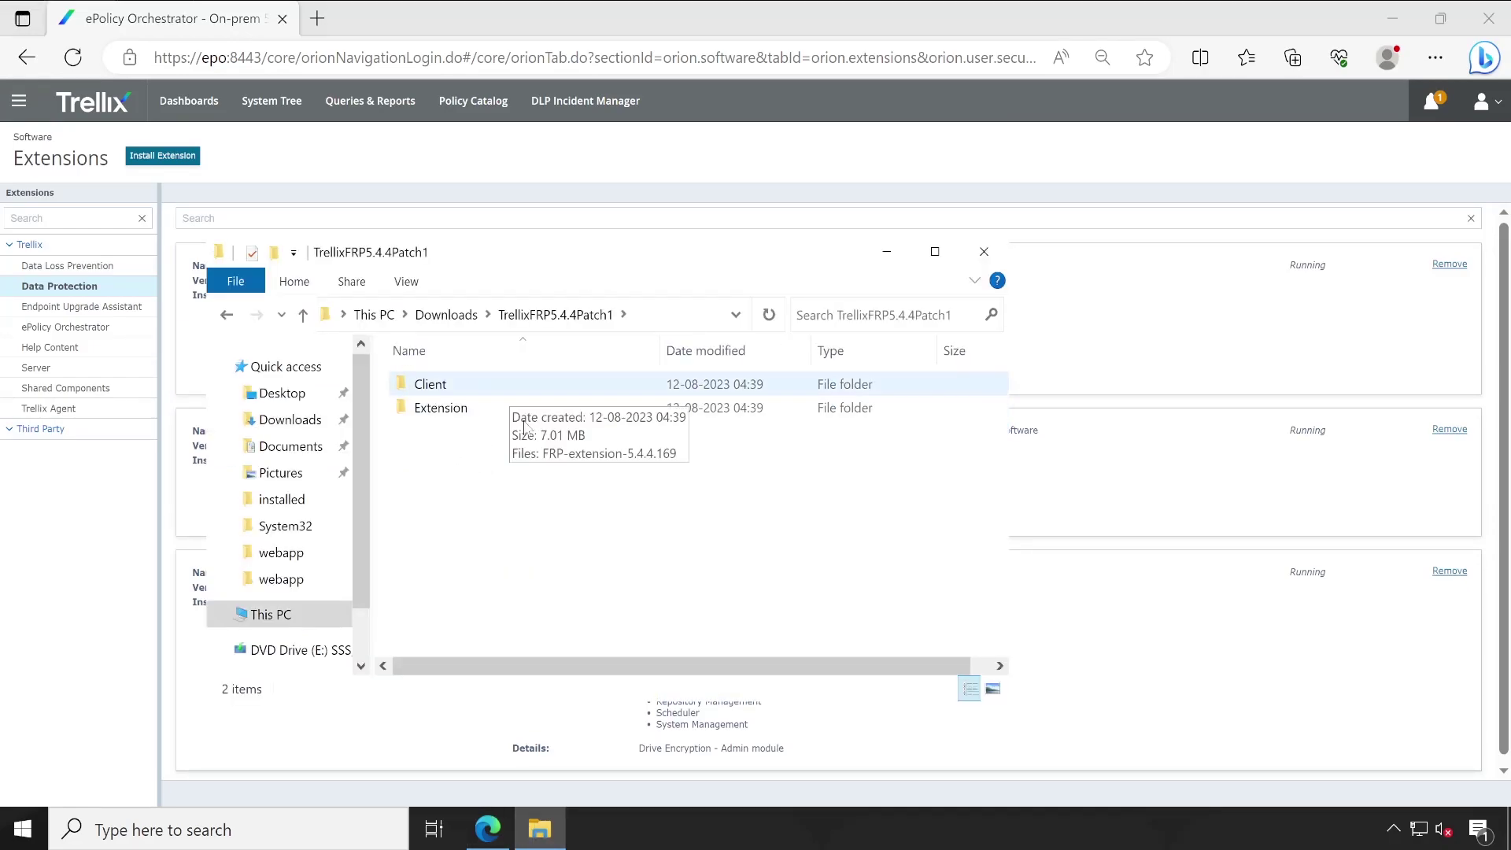
left_click(458, 386)
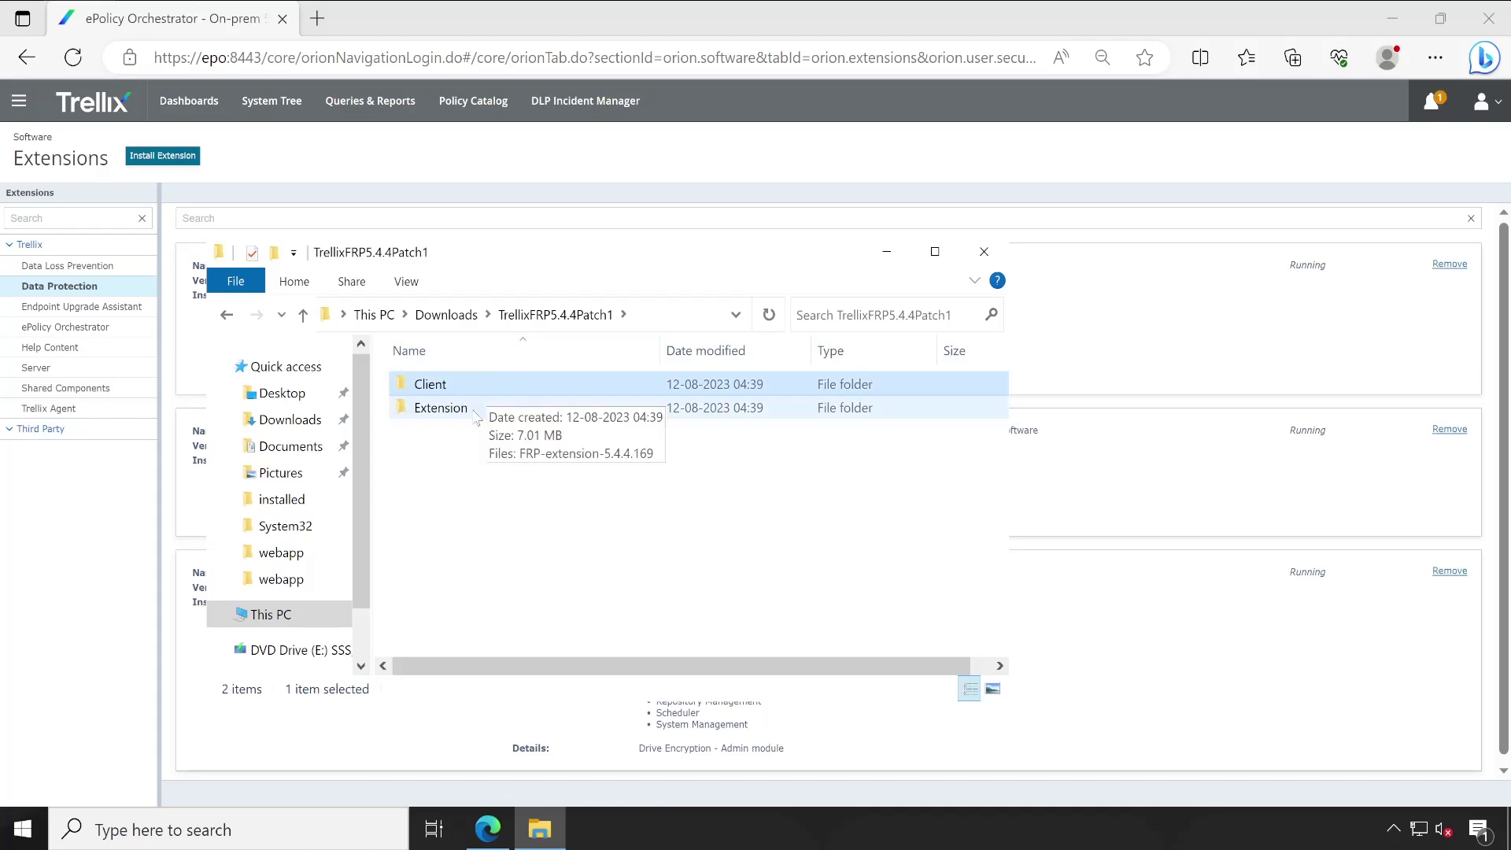
left_click(457, 411)
double_click(497, 409)
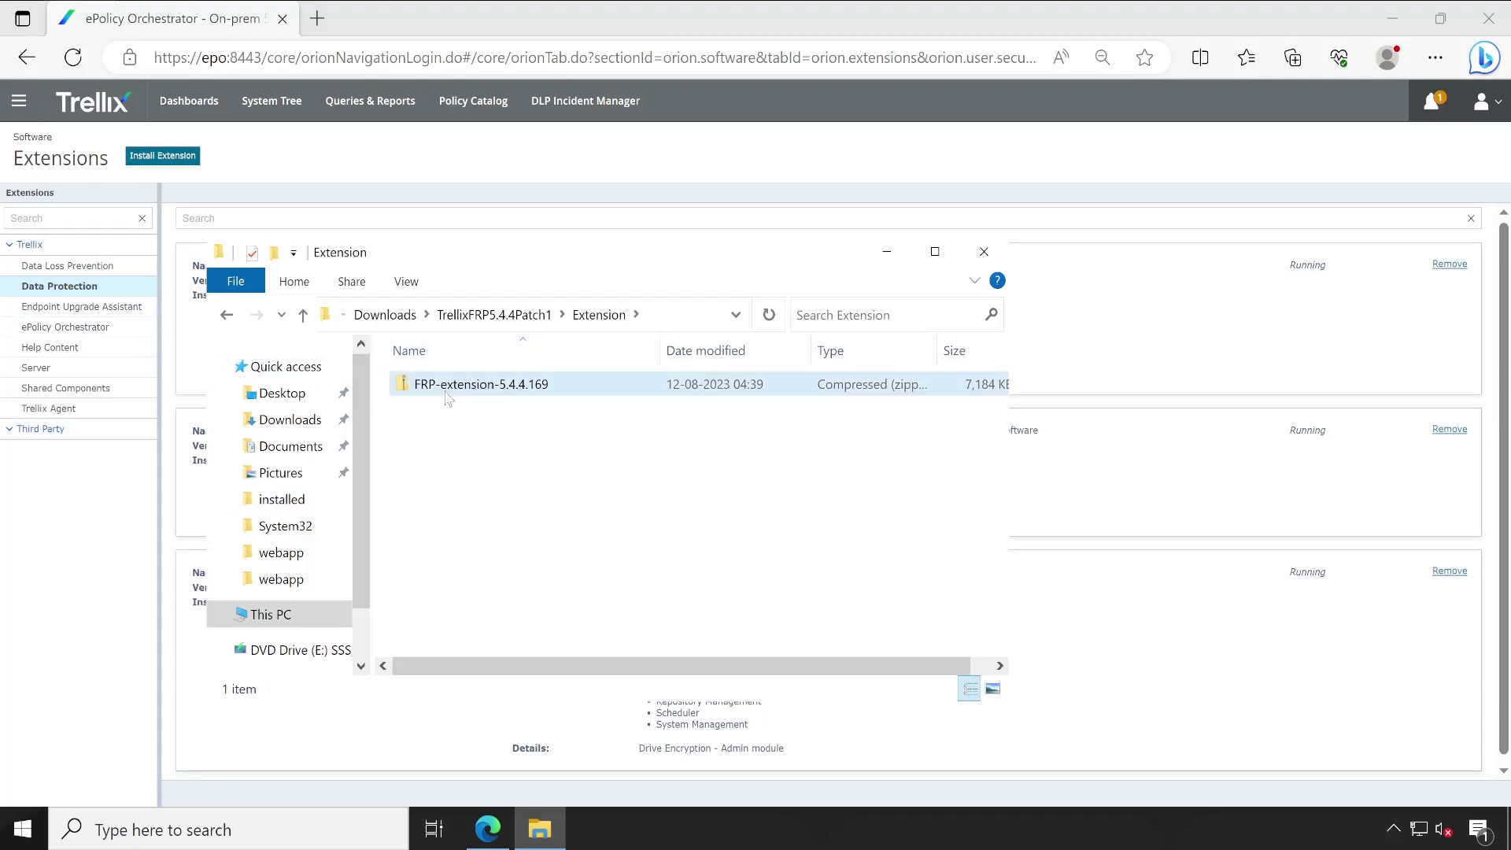
Install FRP-extension-5.4.4.169.zip from the Extension folder and confirm the installation.
left_click(683, 315)
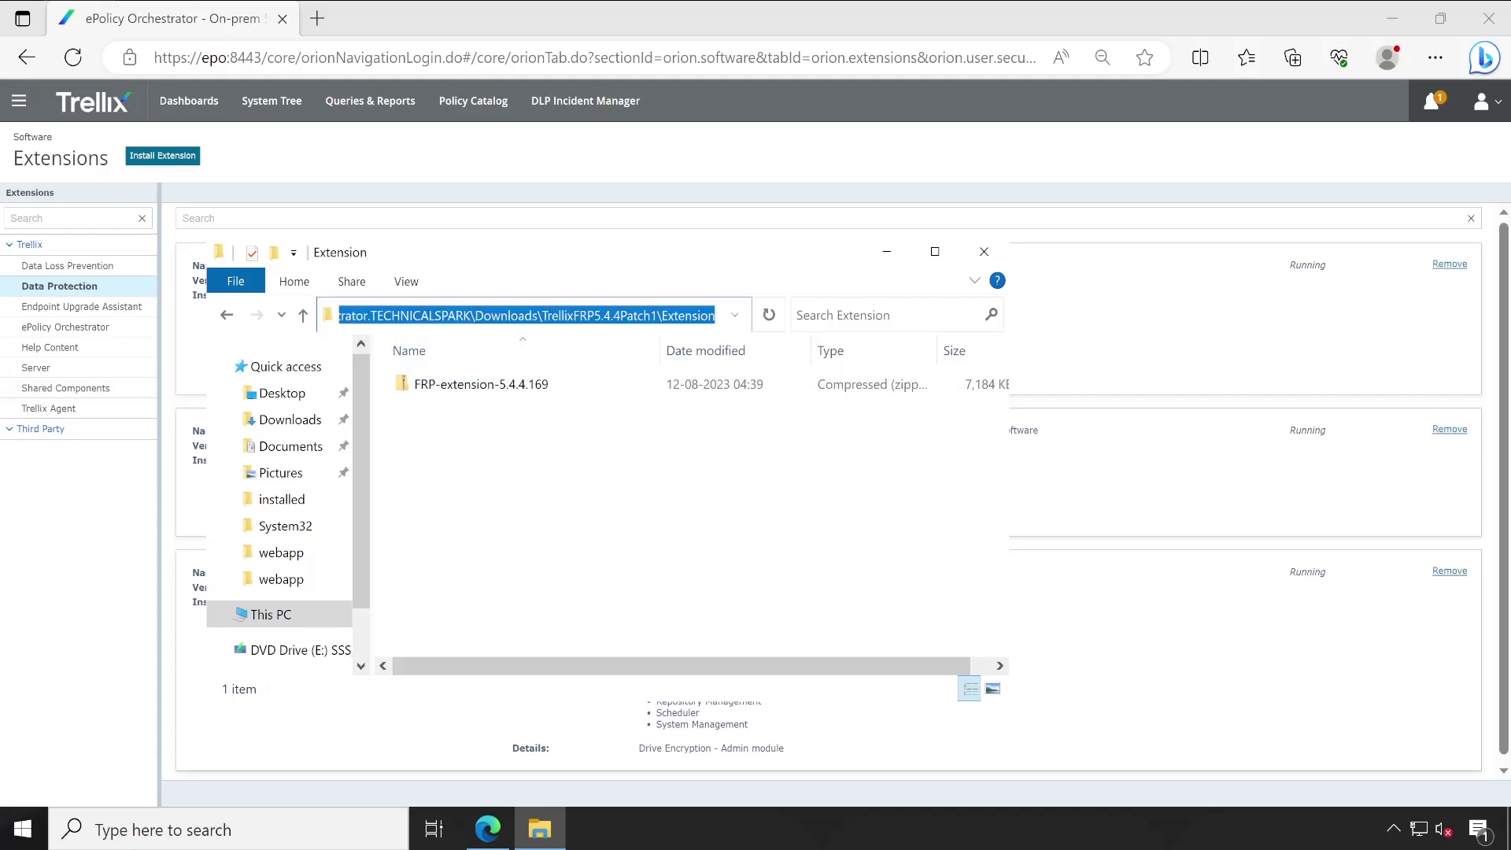
left_click(405, 148)
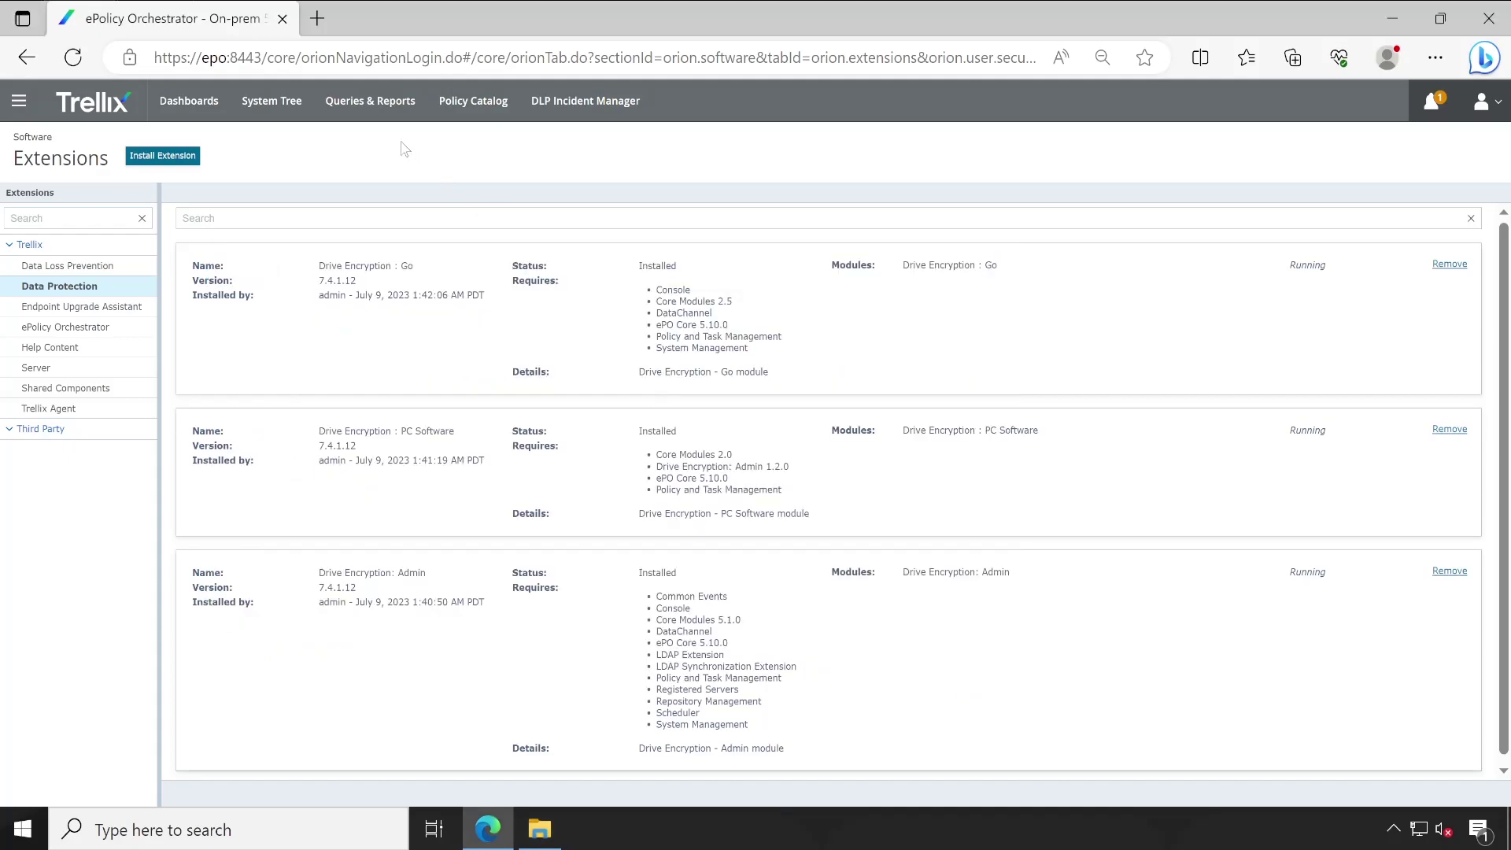
left_click(172, 161)
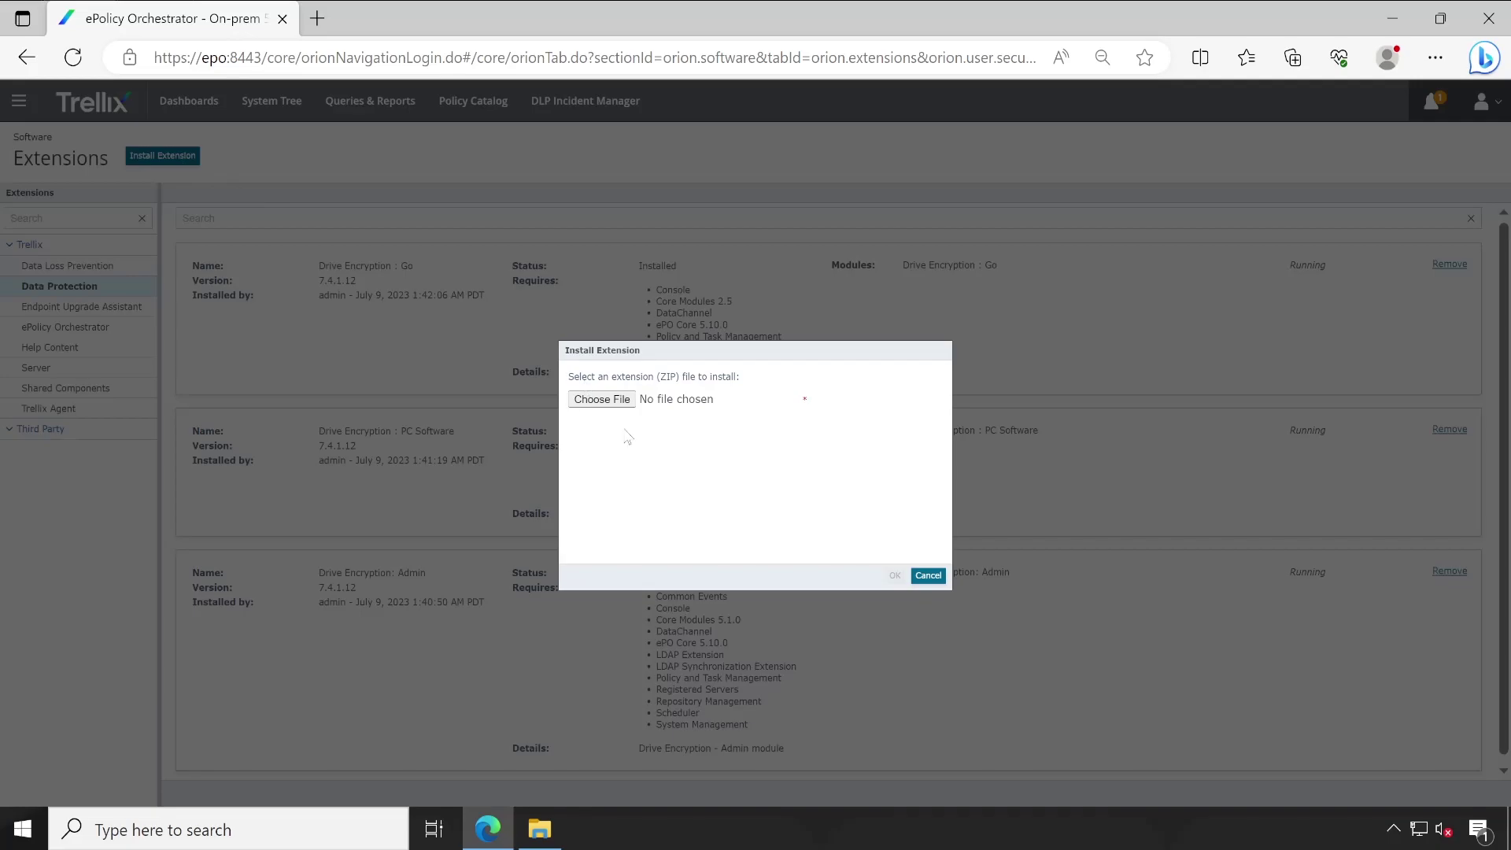
left_click(617, 398)
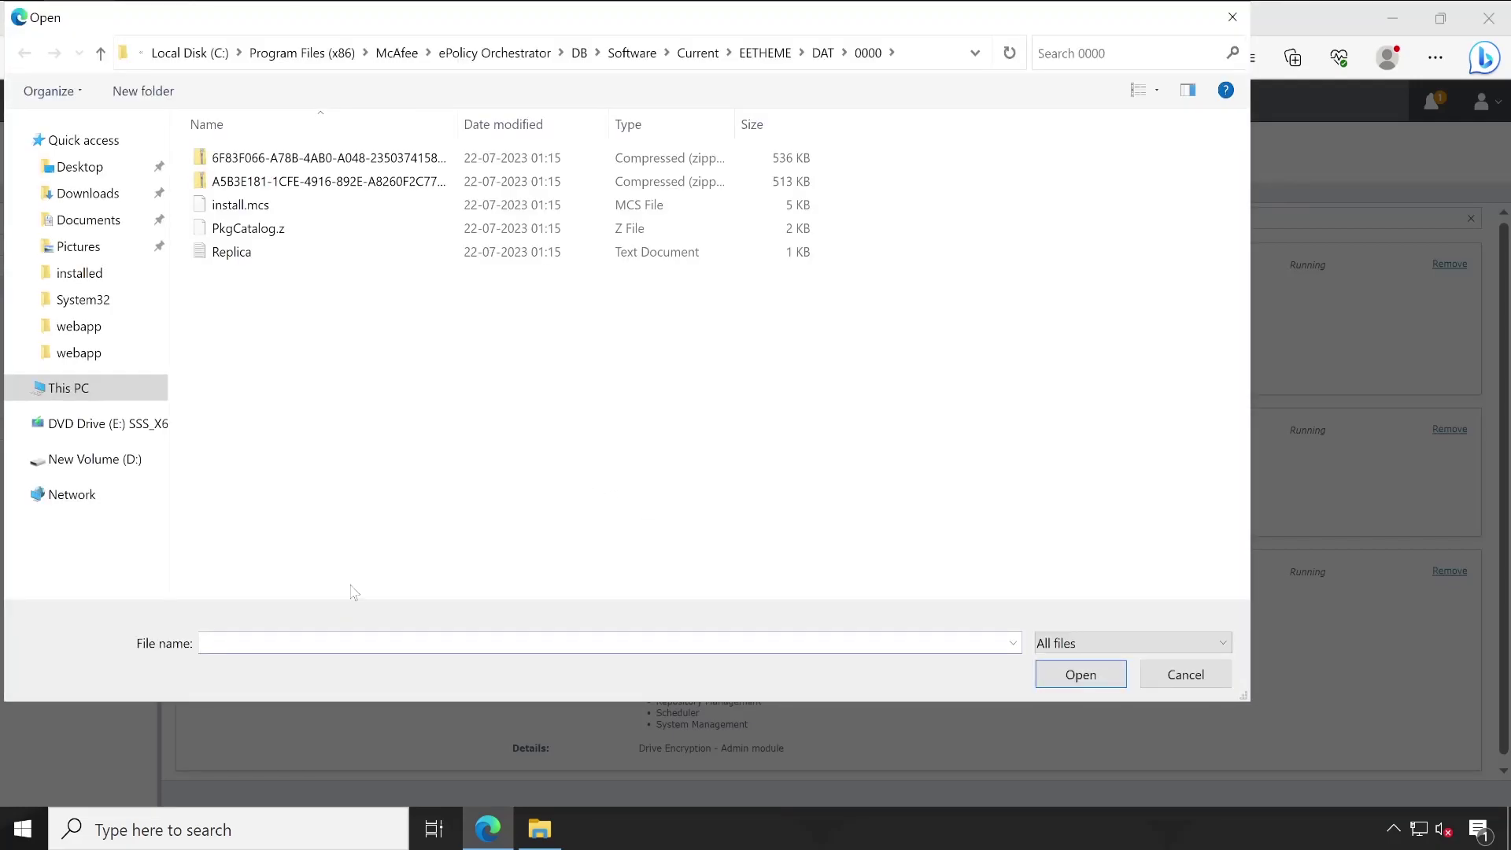
type("C:\\Users\\Administrator.TECHNICALSPARK\\Downloads\\TrellixFRP5.4.4Patch1\\Extension")
key("Return")
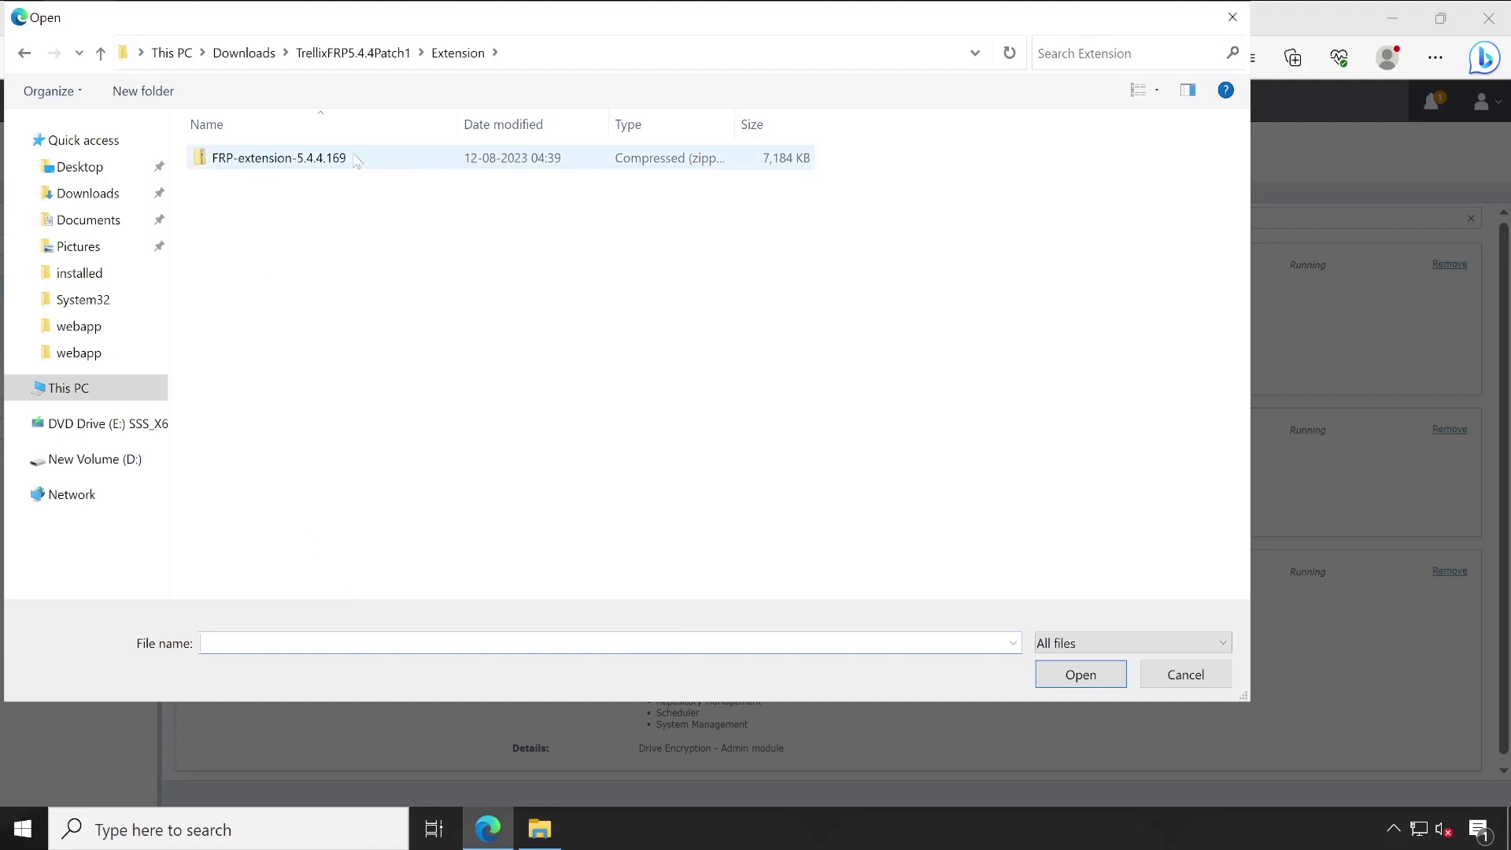
left_click(307, 159)
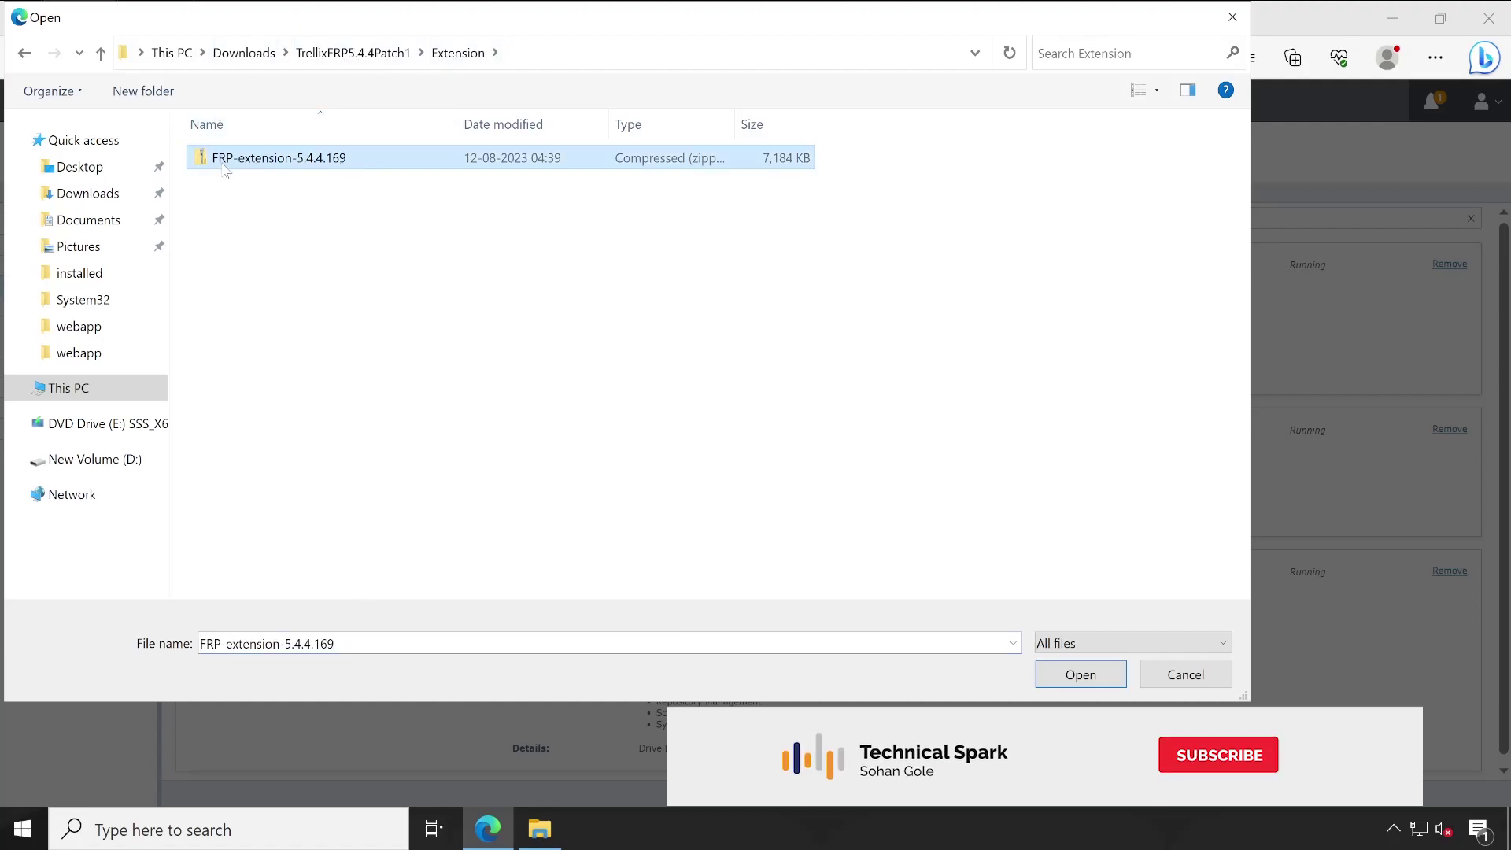
left_click(1075, 675)
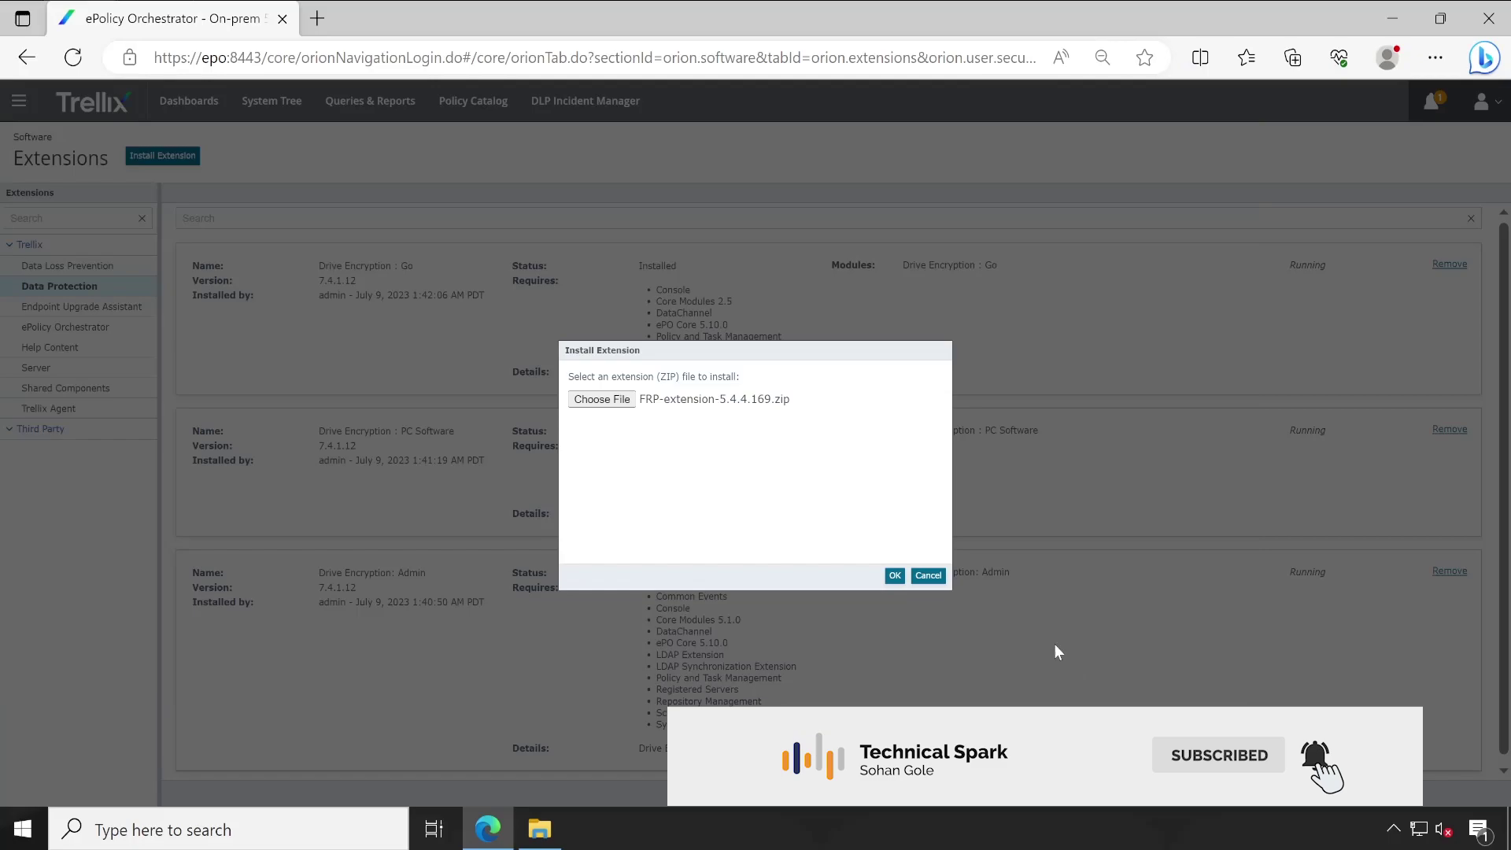
left_click(893, 577)
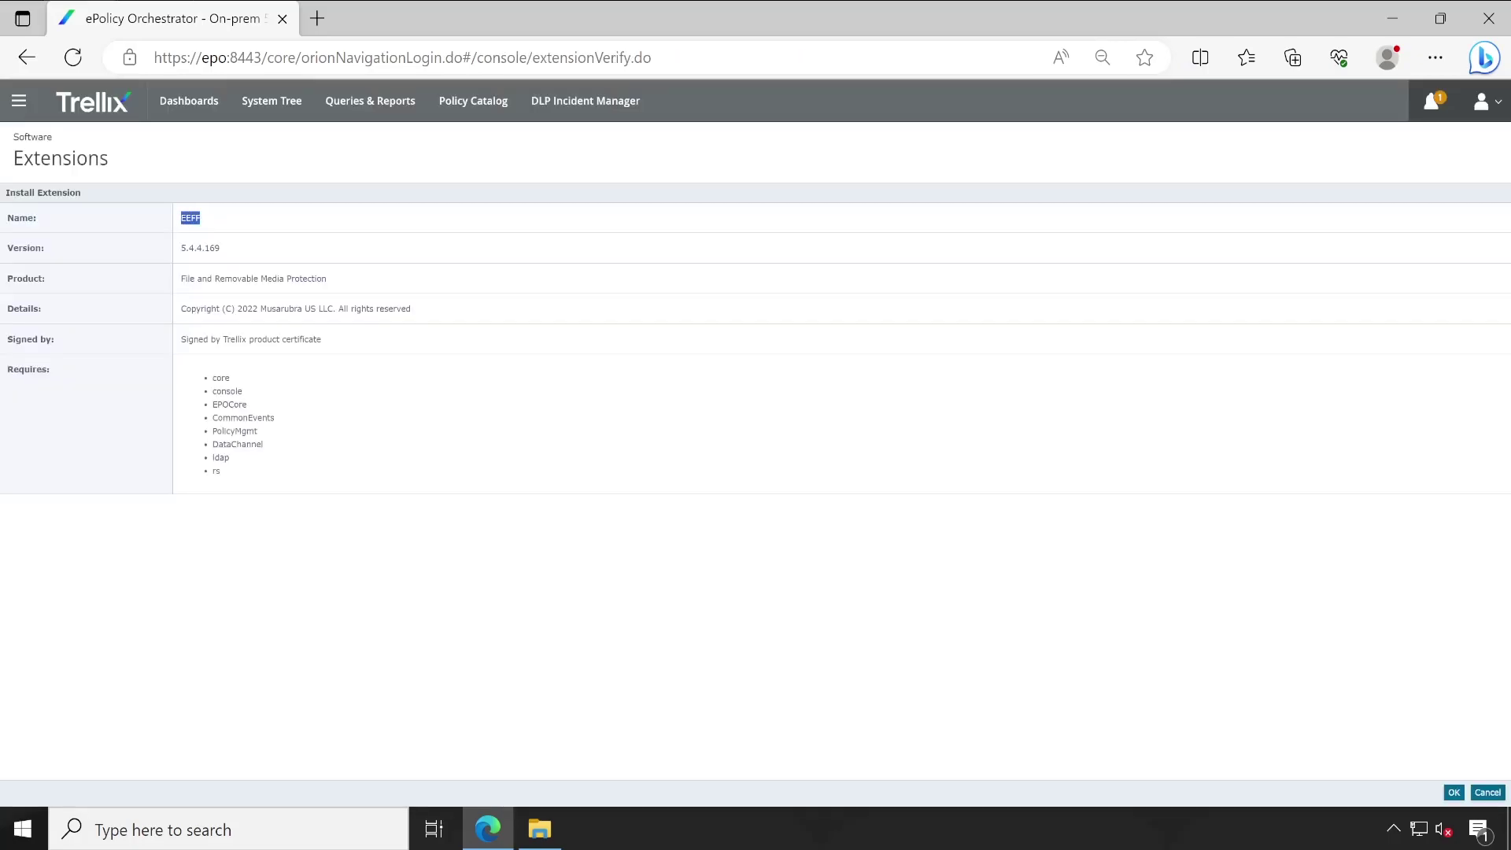
left_click(602, 498)
left_click(1455, 793)
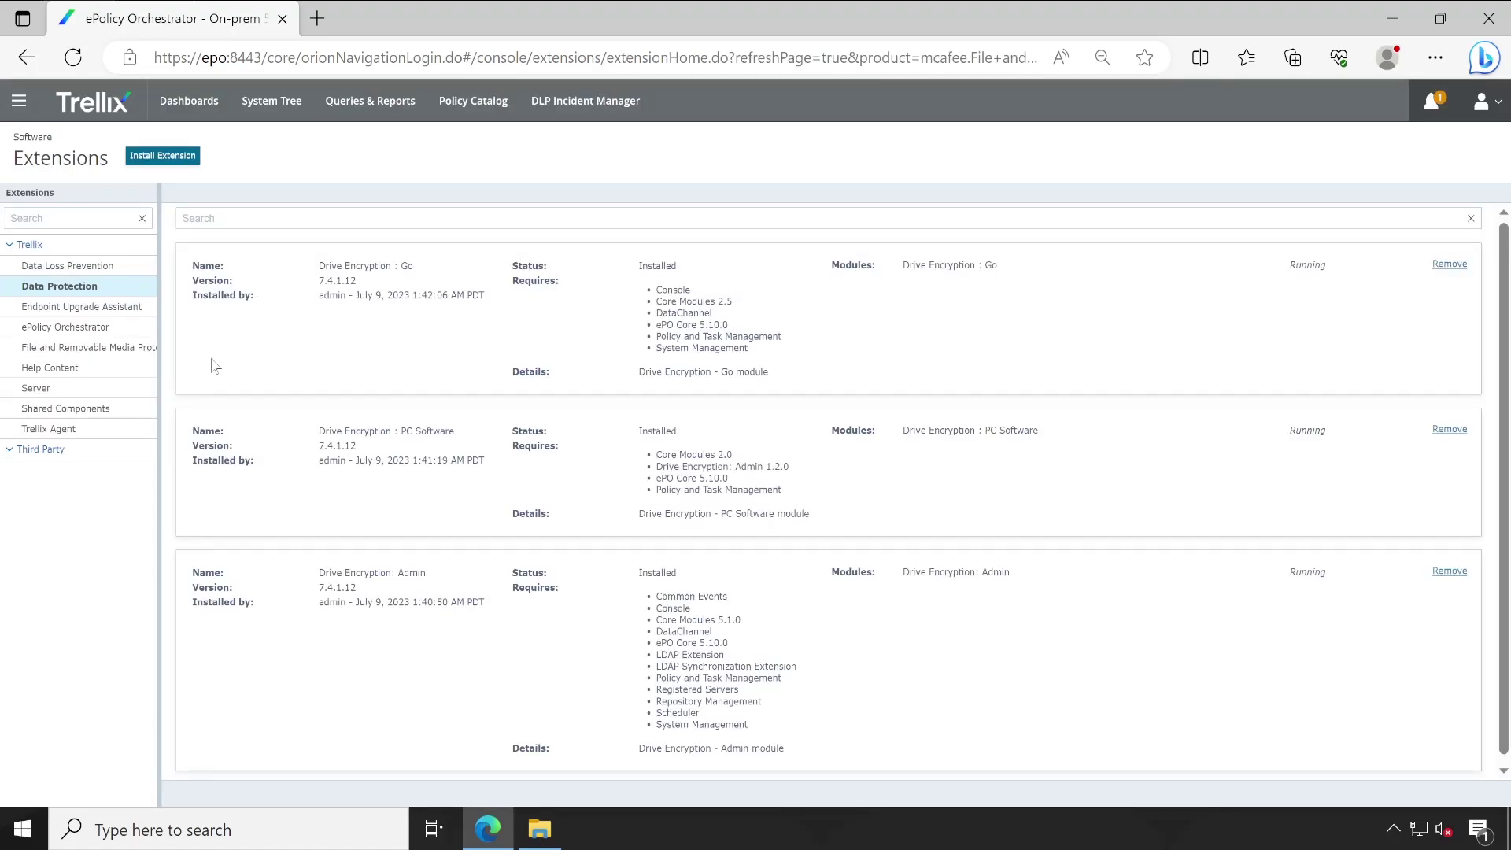
Confirm the FRP 5.4.4.169 extension is running, then go to Software > Main Repository.
left_click(47, 347)
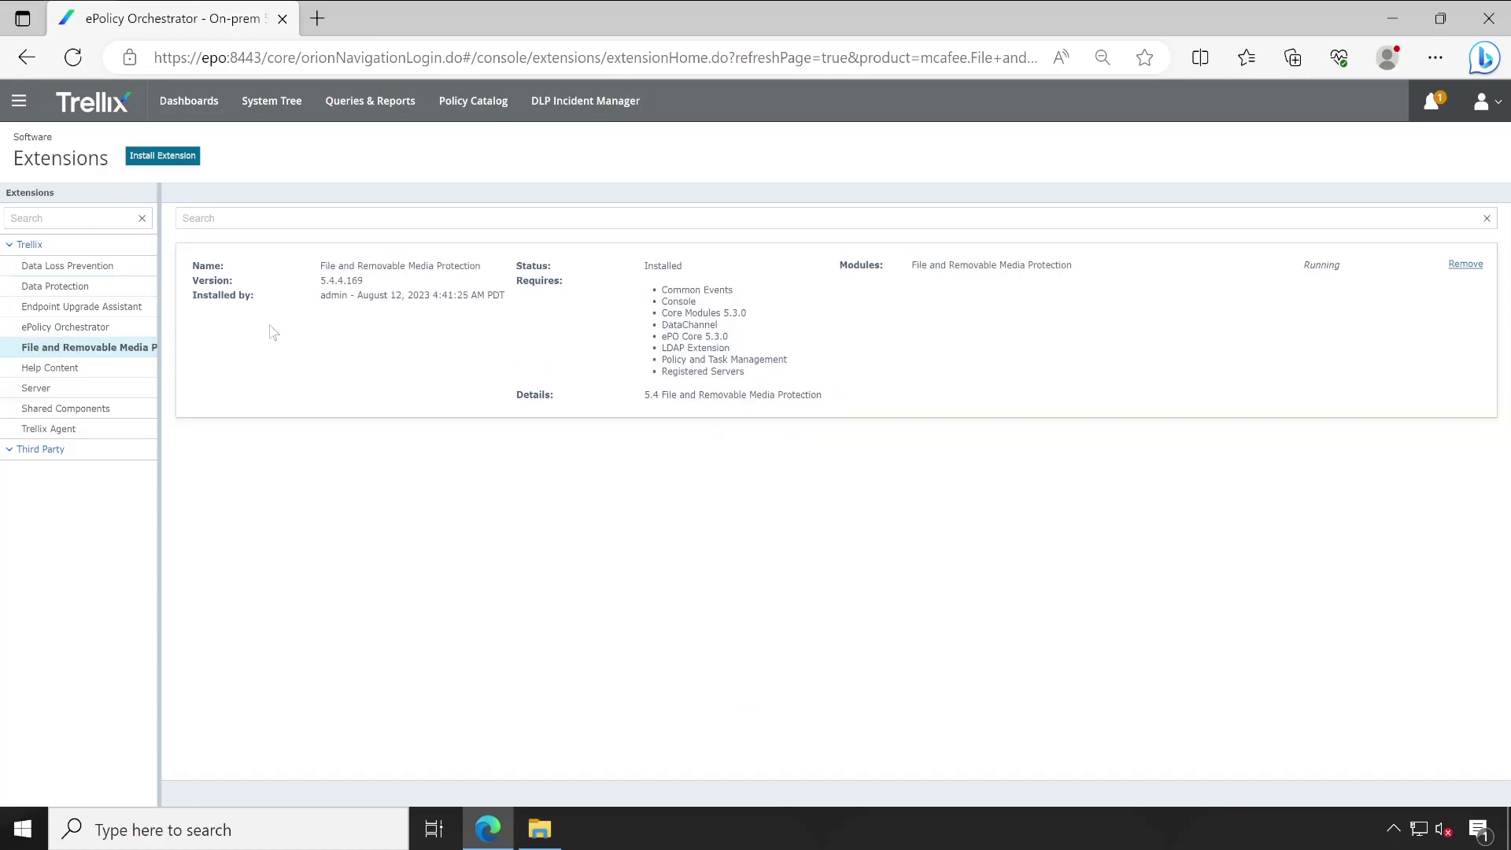
left_click_drag(320, 267, 482, 267)
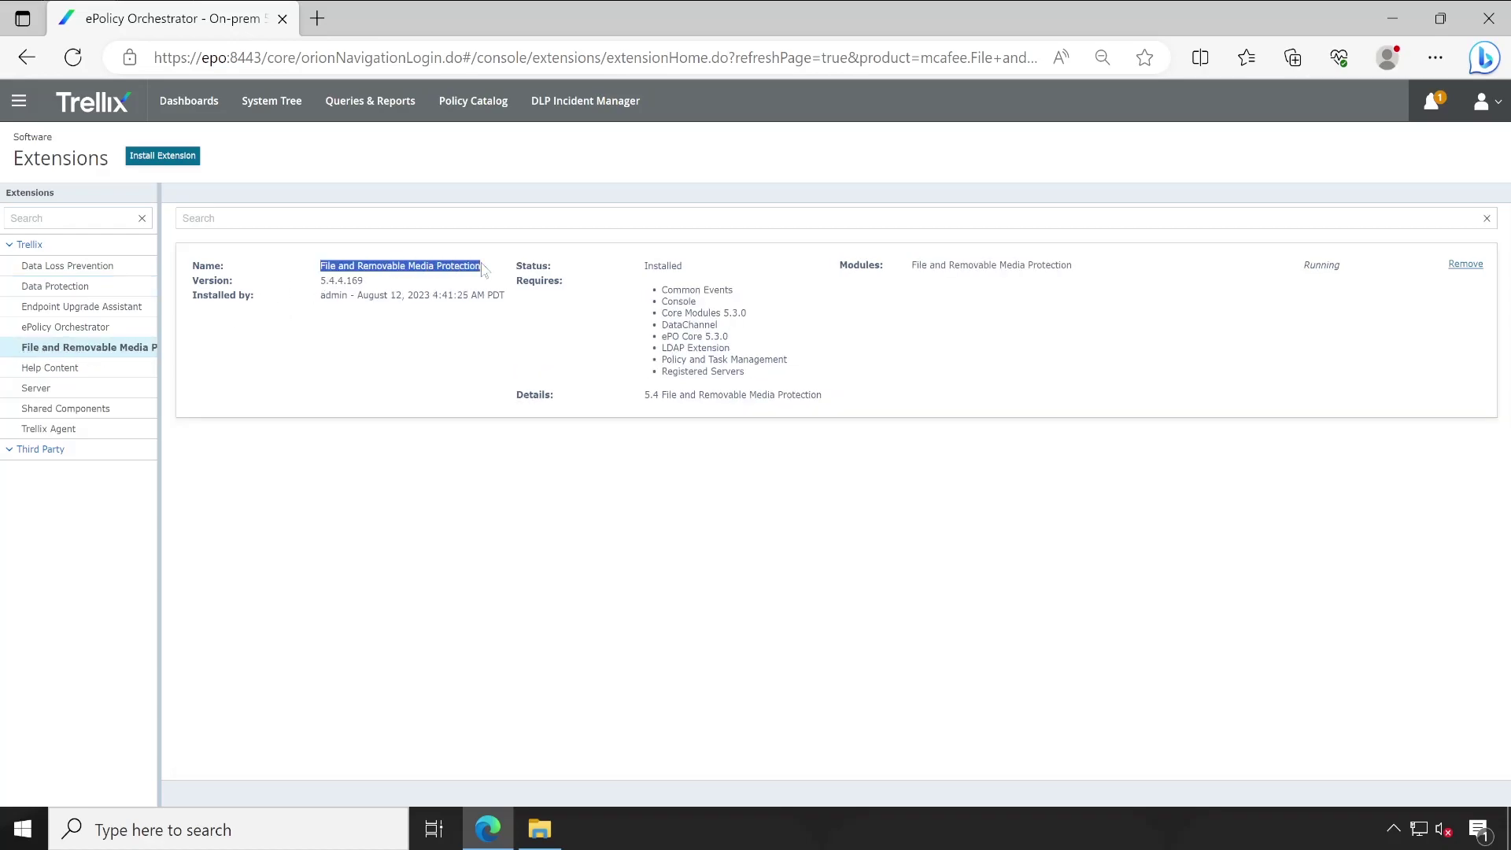
left_click(19, 101)
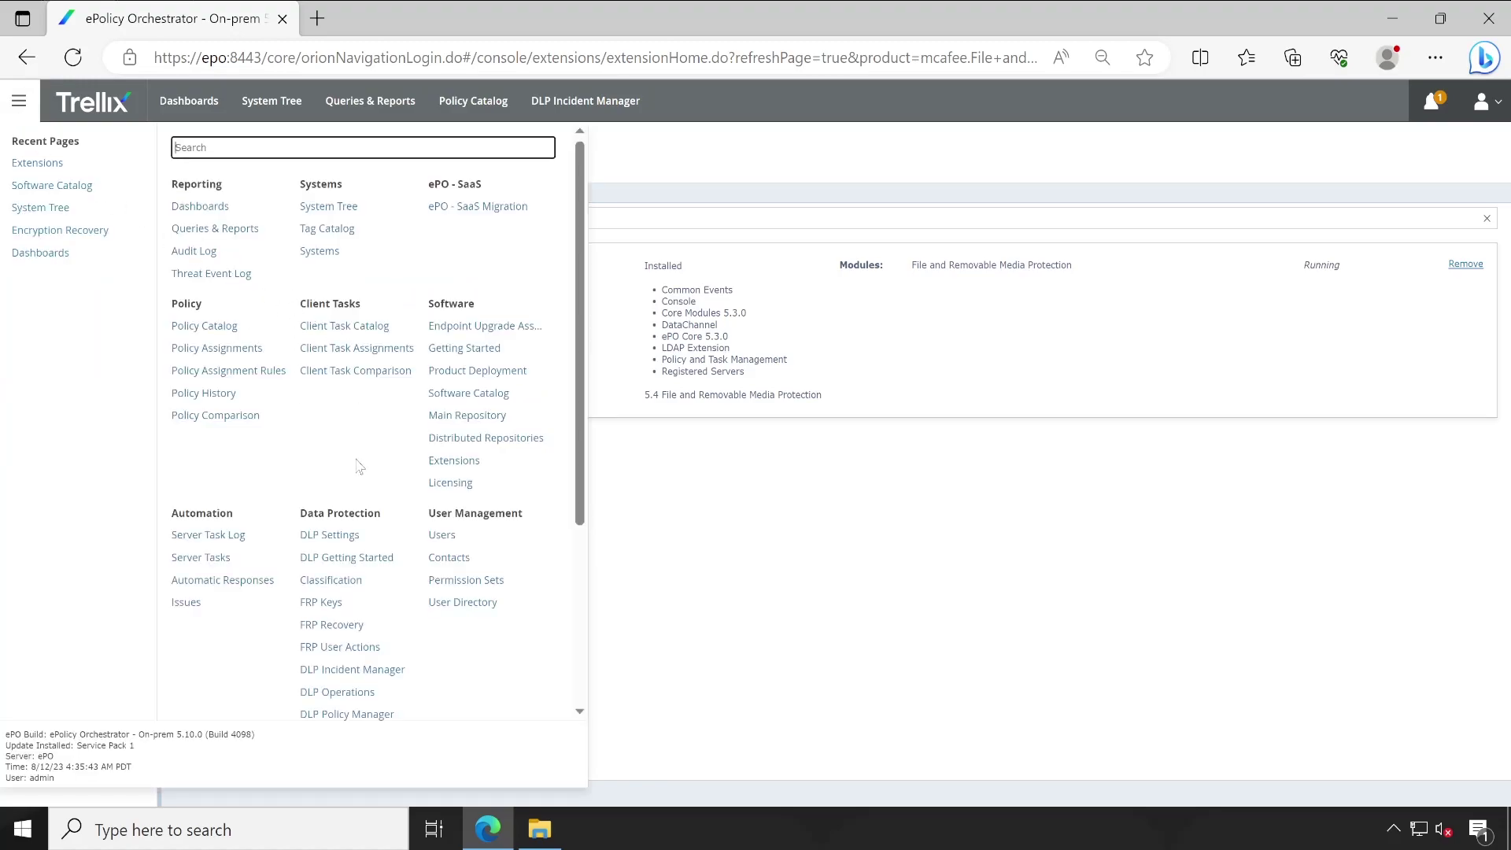
scroll(358, 466, "down", 1)
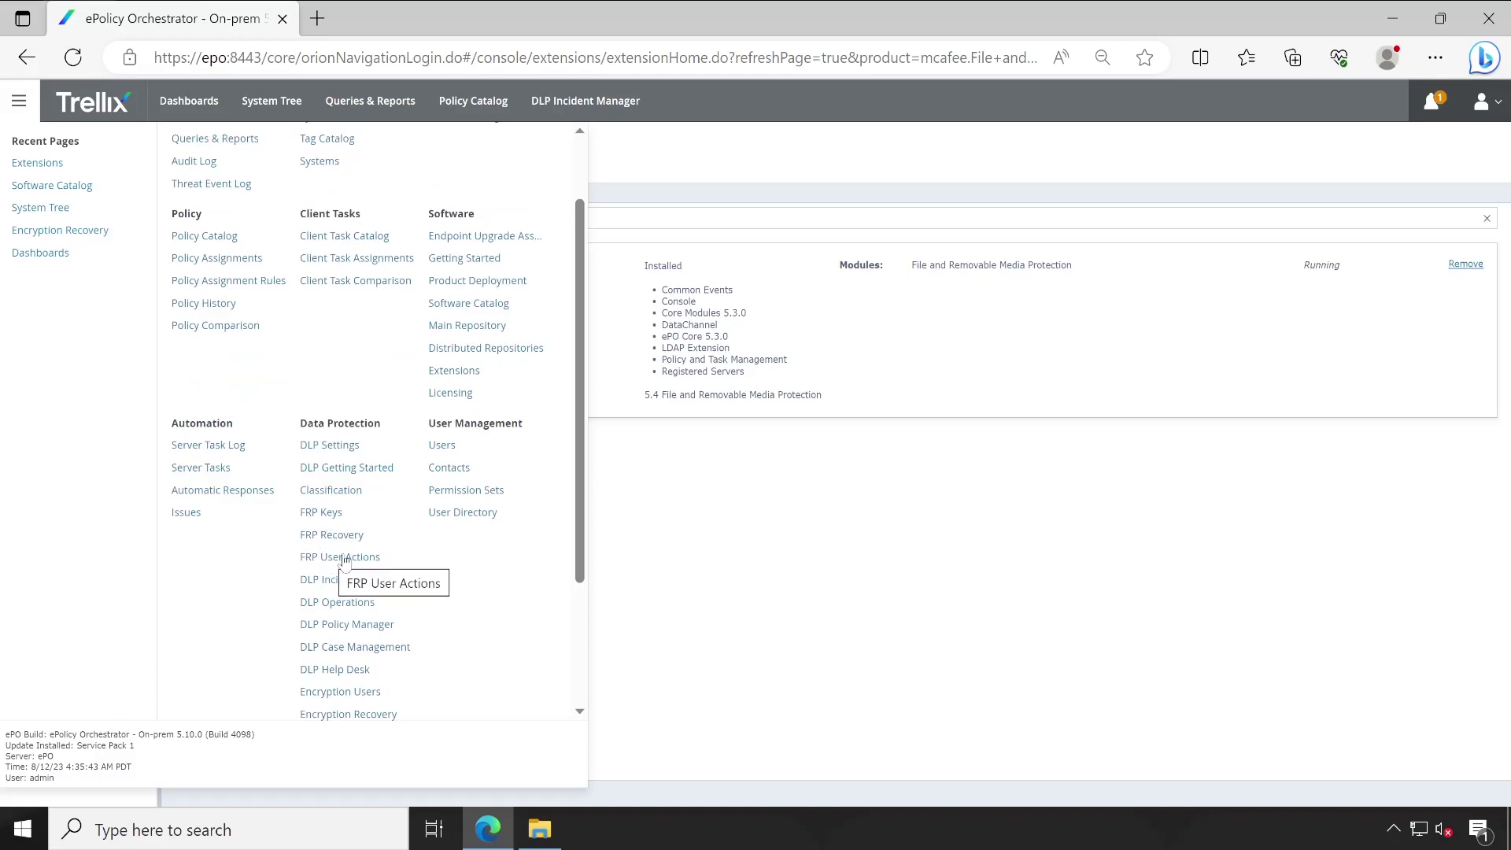
scroll(432, 577, "down", 2)
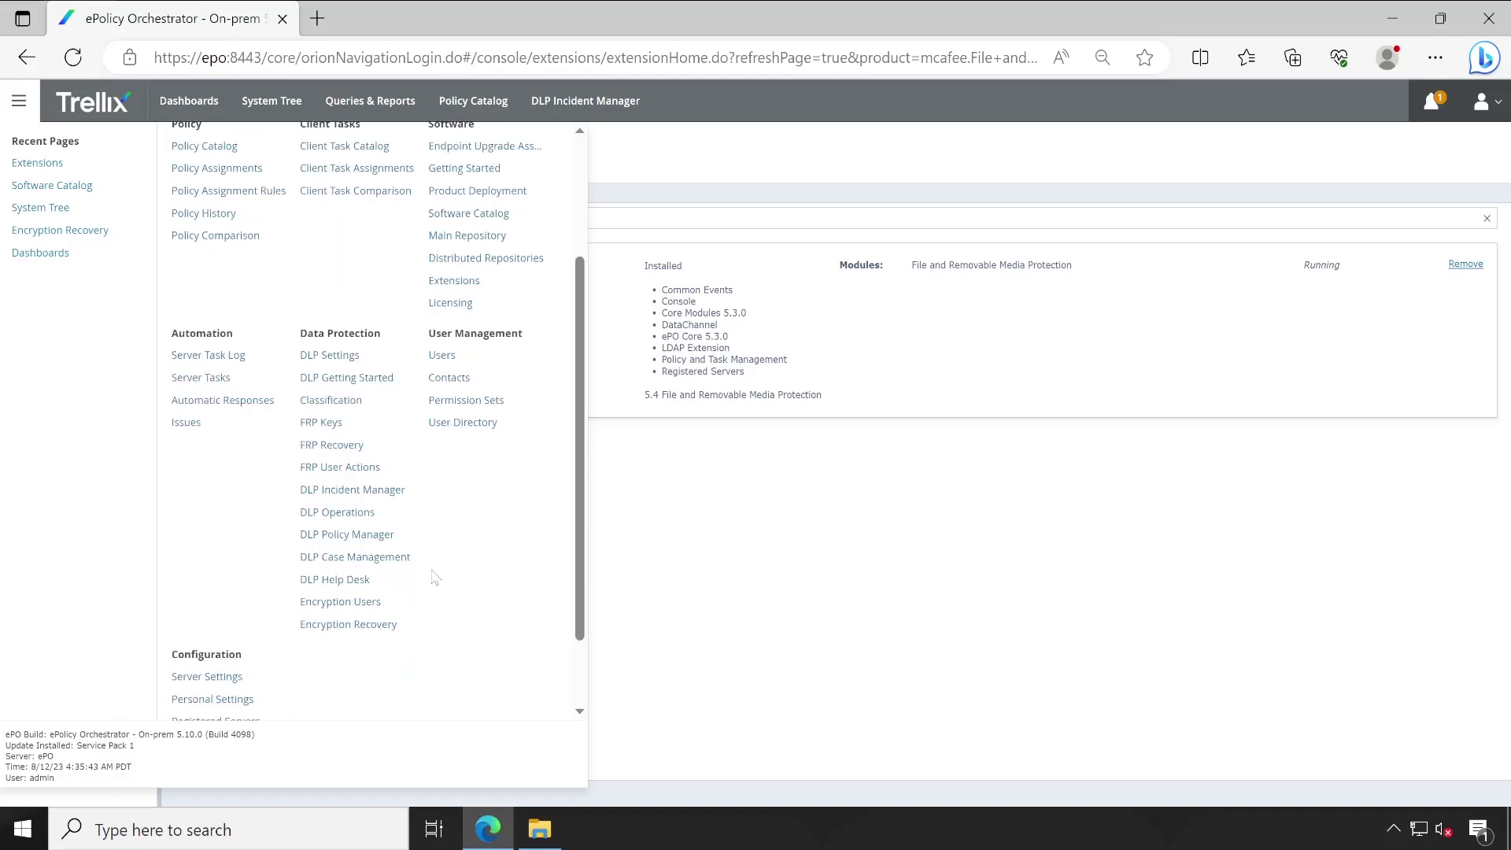
left_click(722, 501)
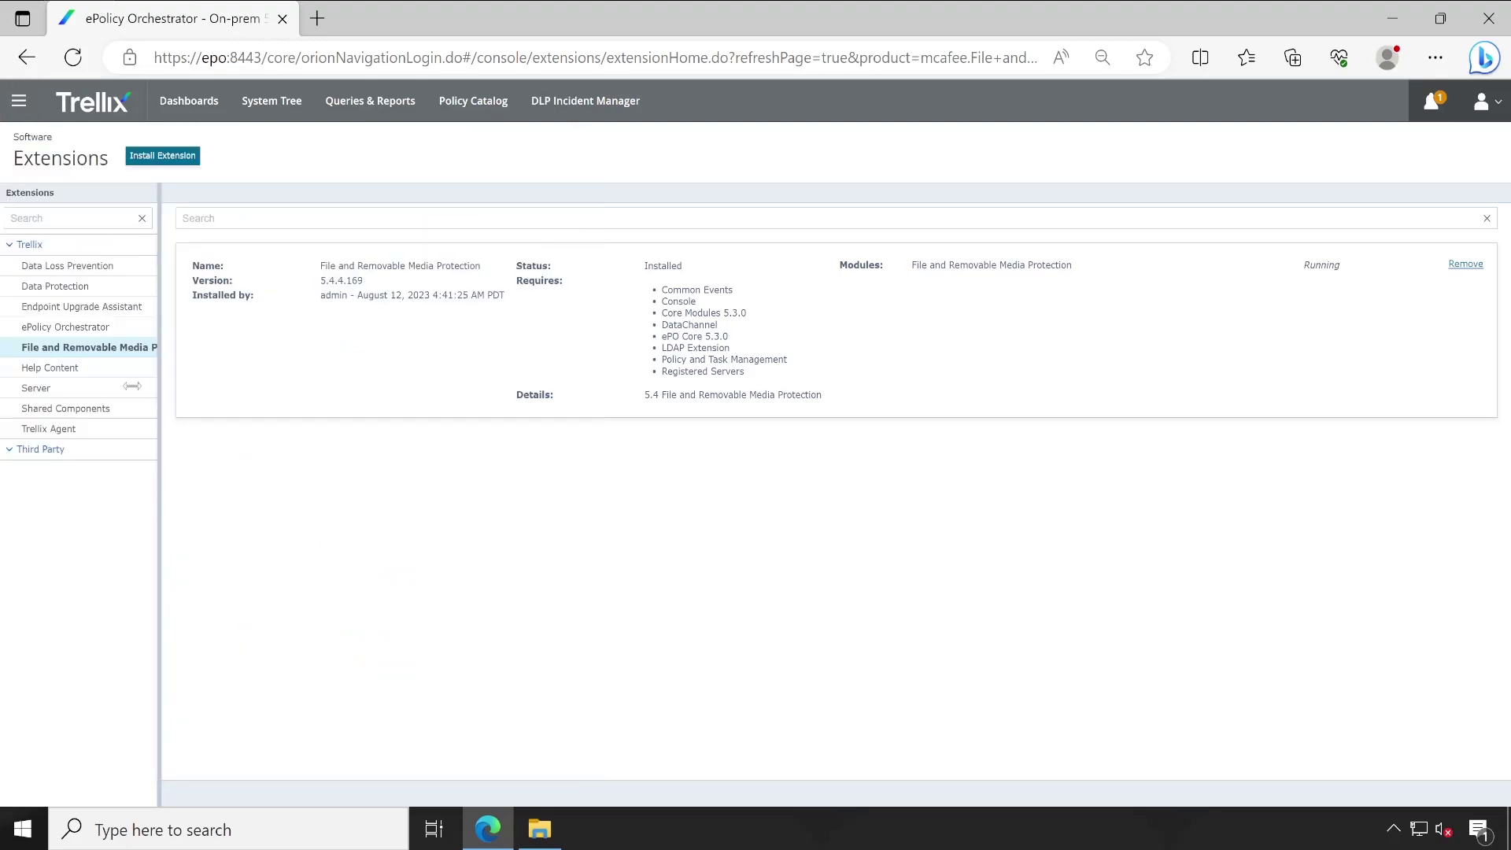
left_click(19, 101)
left_click(467, 417)
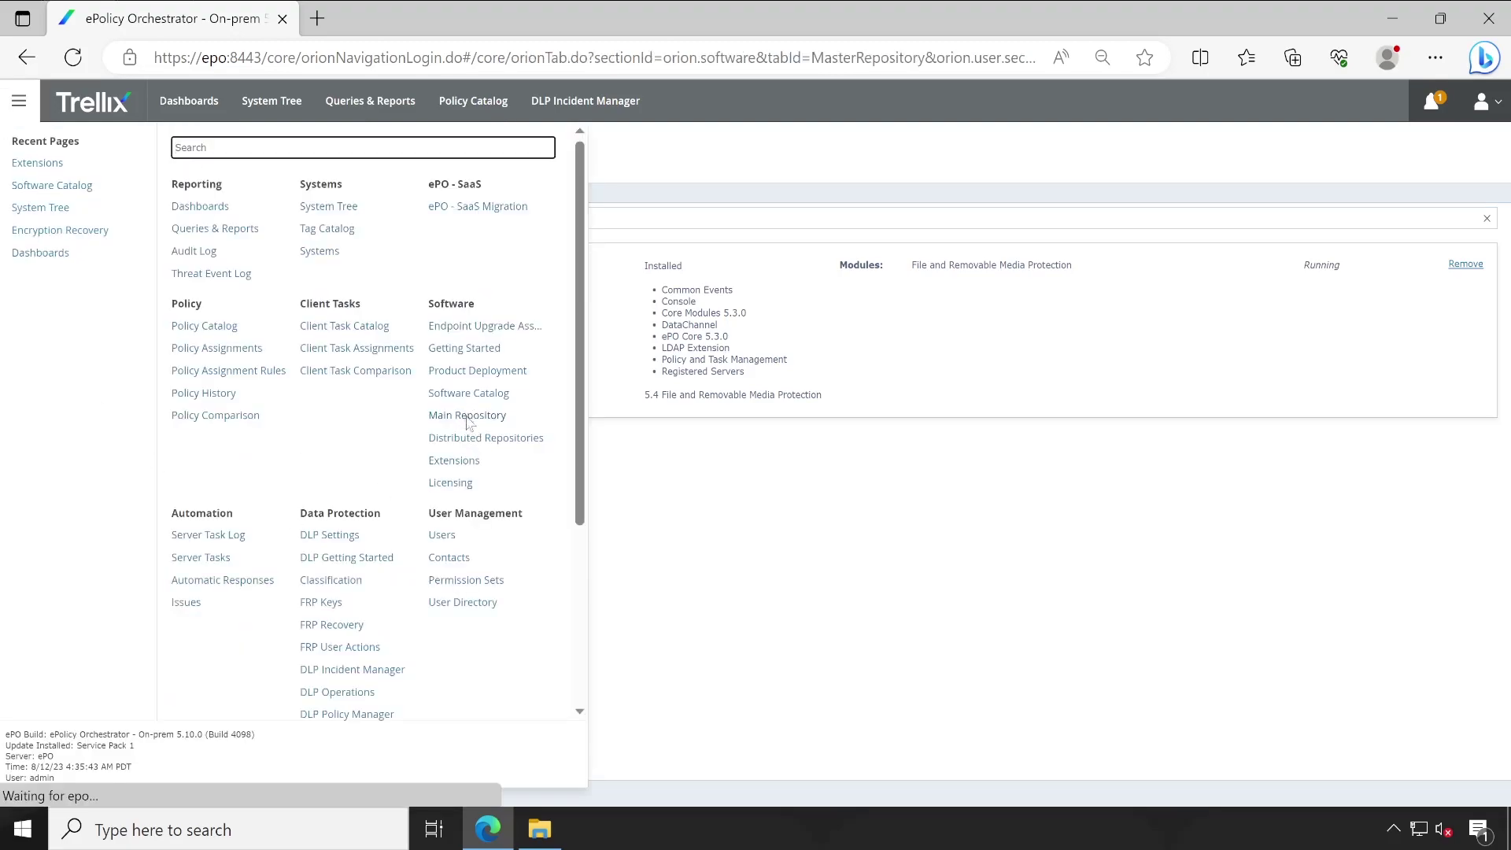
Locate MfeFRP_Client_5.4.4.169.zip in the extracted Client folder.
left_click(540, 829)
left_click(494, 315)
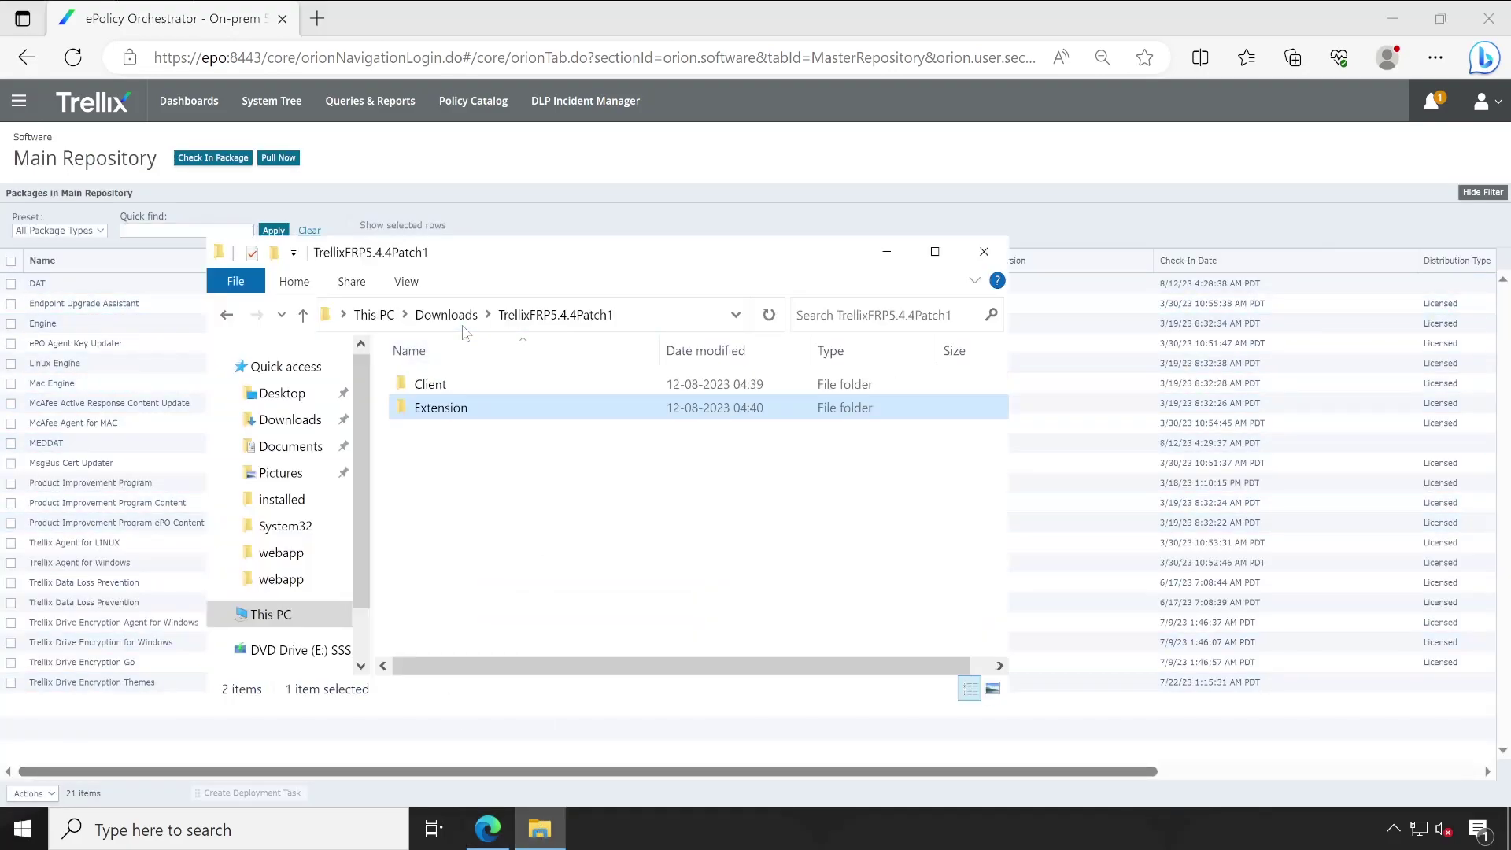
double_click(469, 387)
left_click(553, 416)
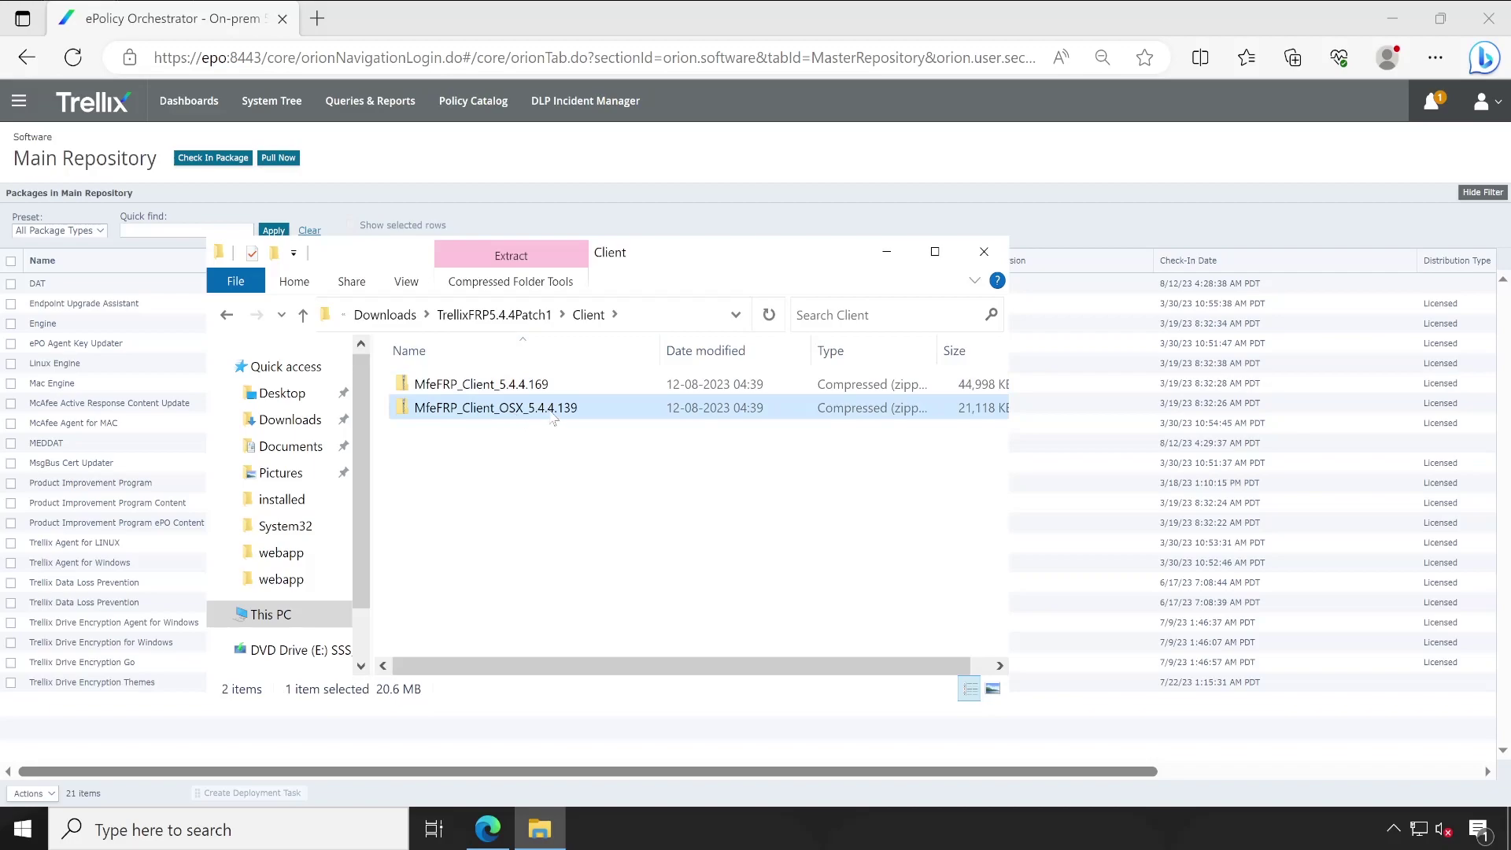
left_click(472, 391)
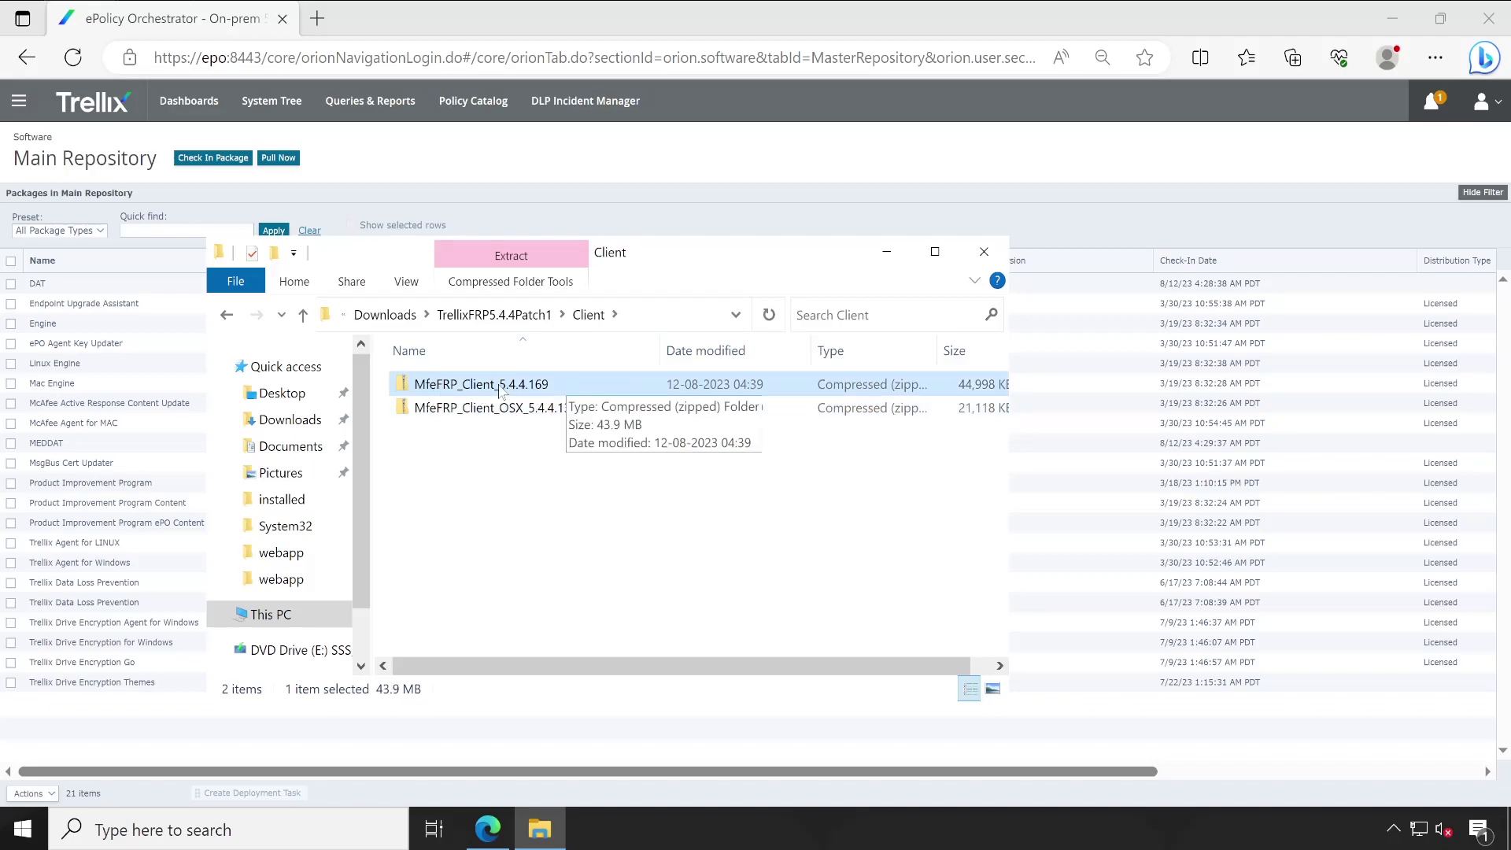
Check in MfeFRP_Client_5.4.4.169.zip to the Main Repository.
left_click(407, 174)
left_click(203, 160)
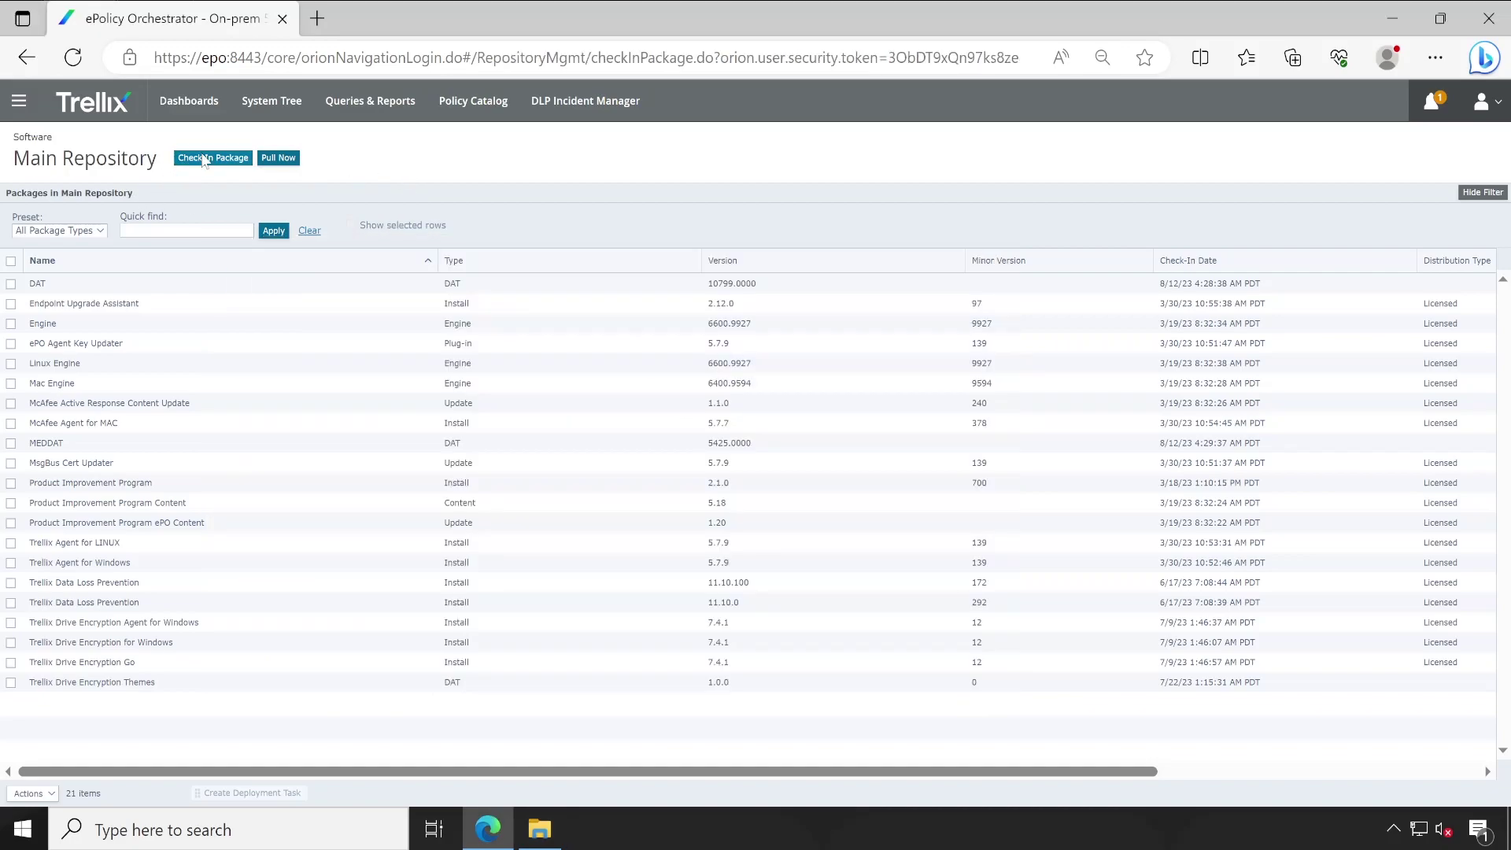
left_click(215, 368)
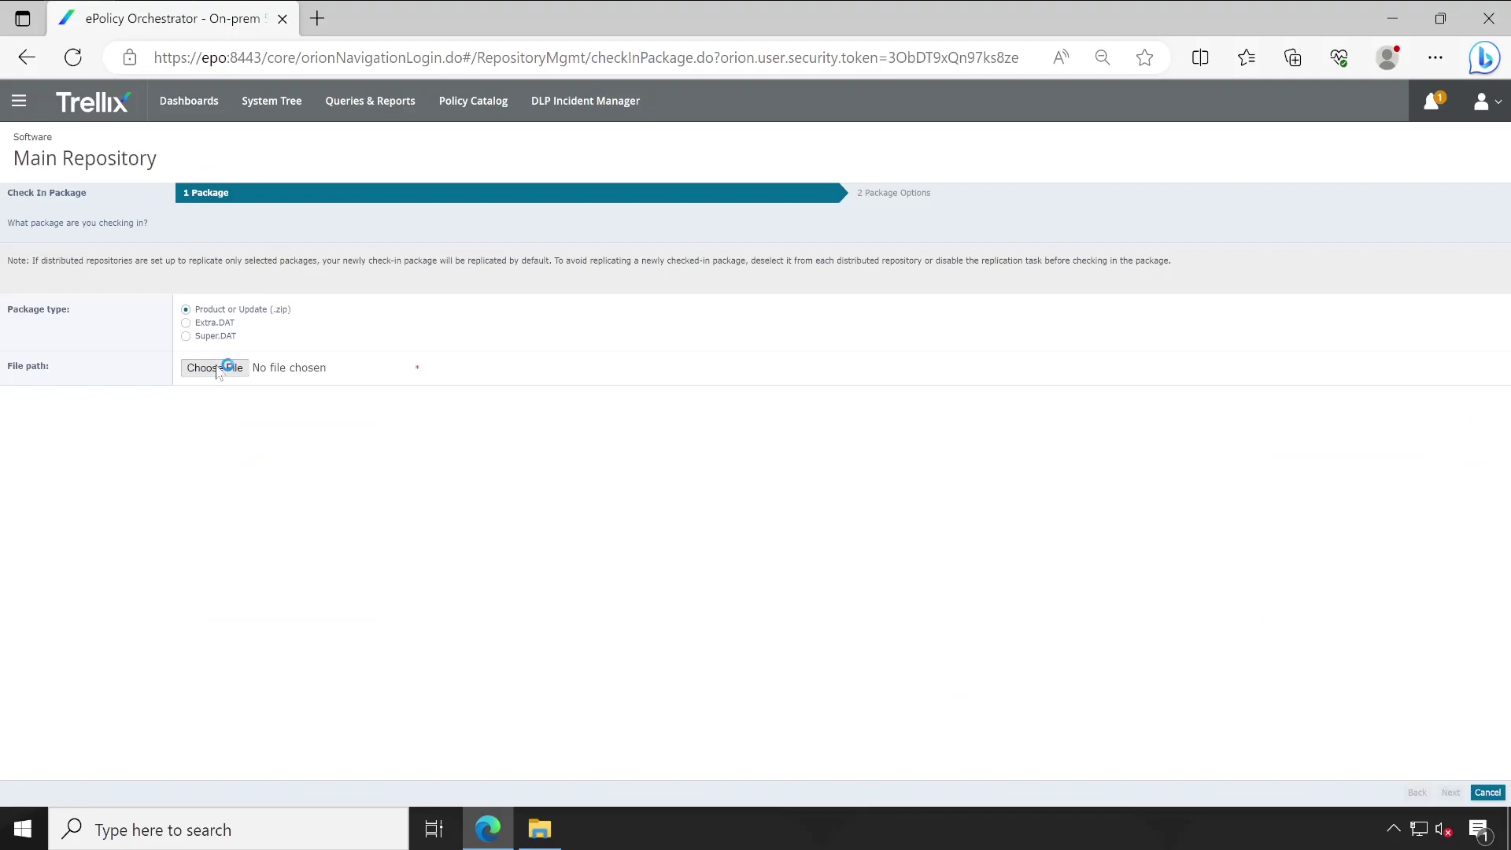
left_click(344, 55)
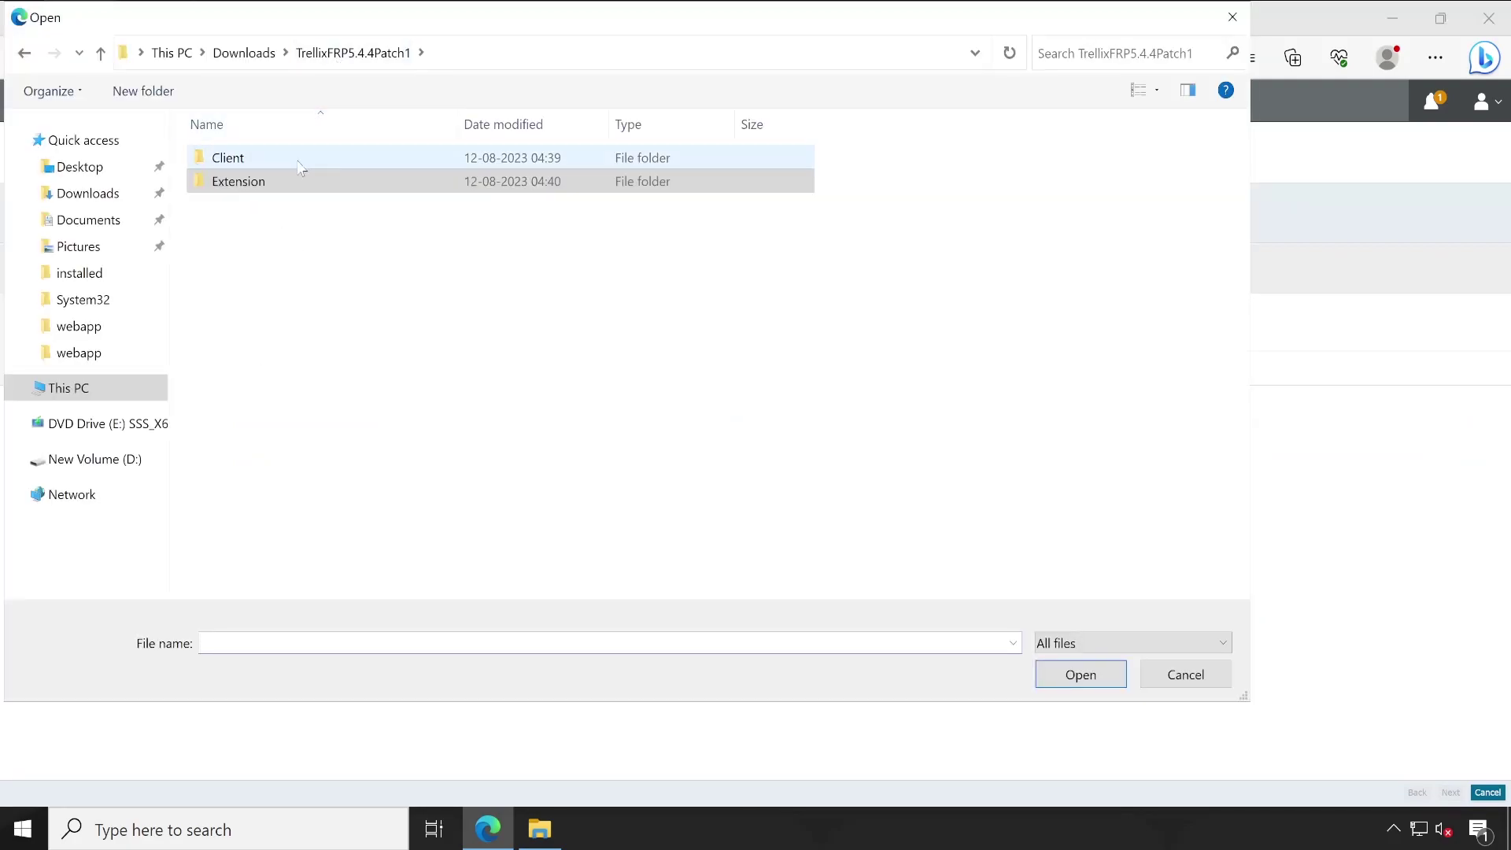
double_click(298, 157)
left_click(298, 159)
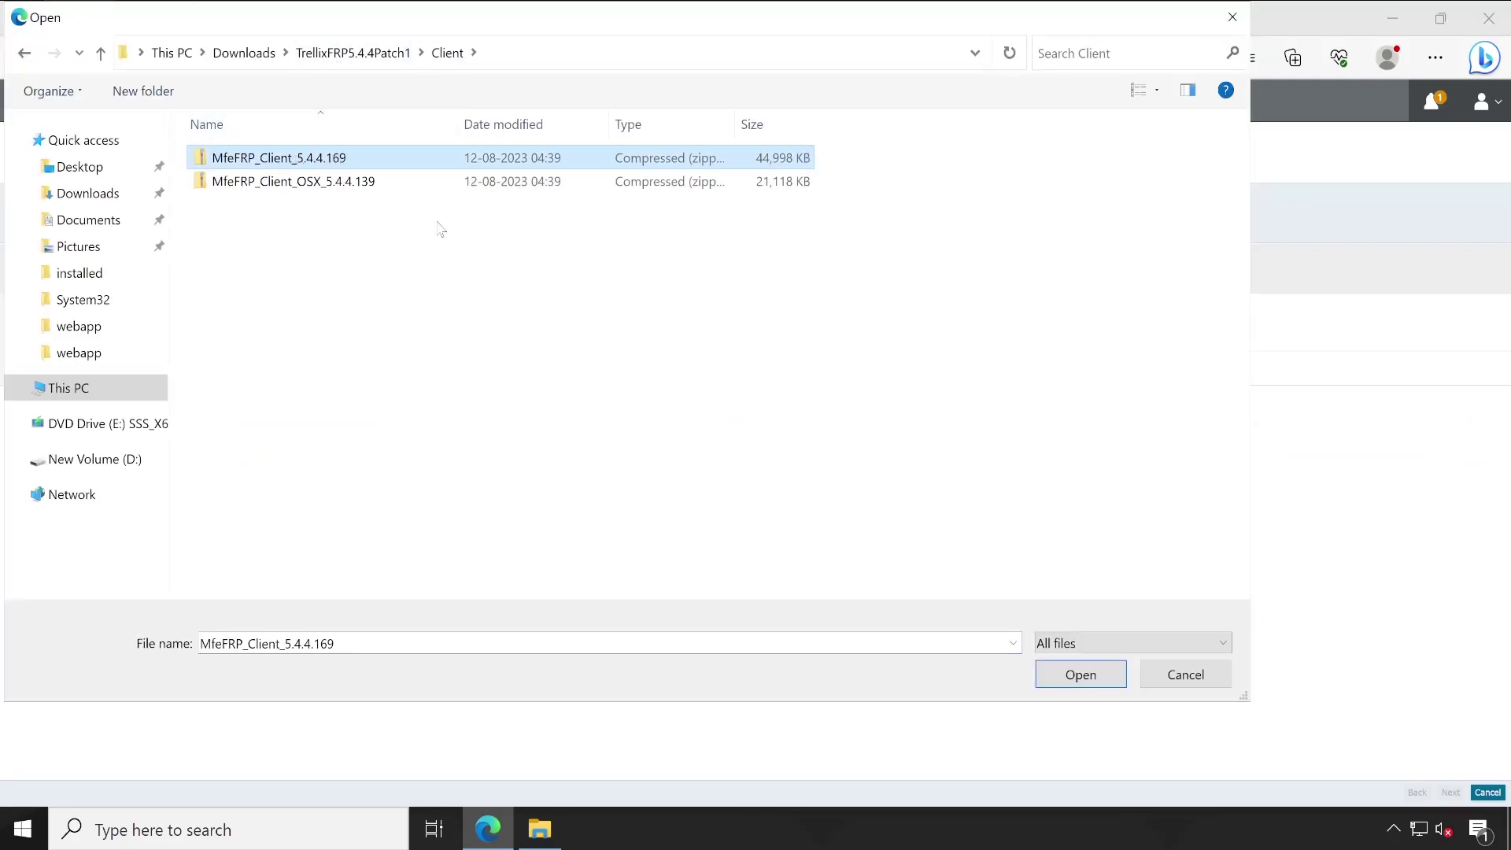
left_click(1080, 674)
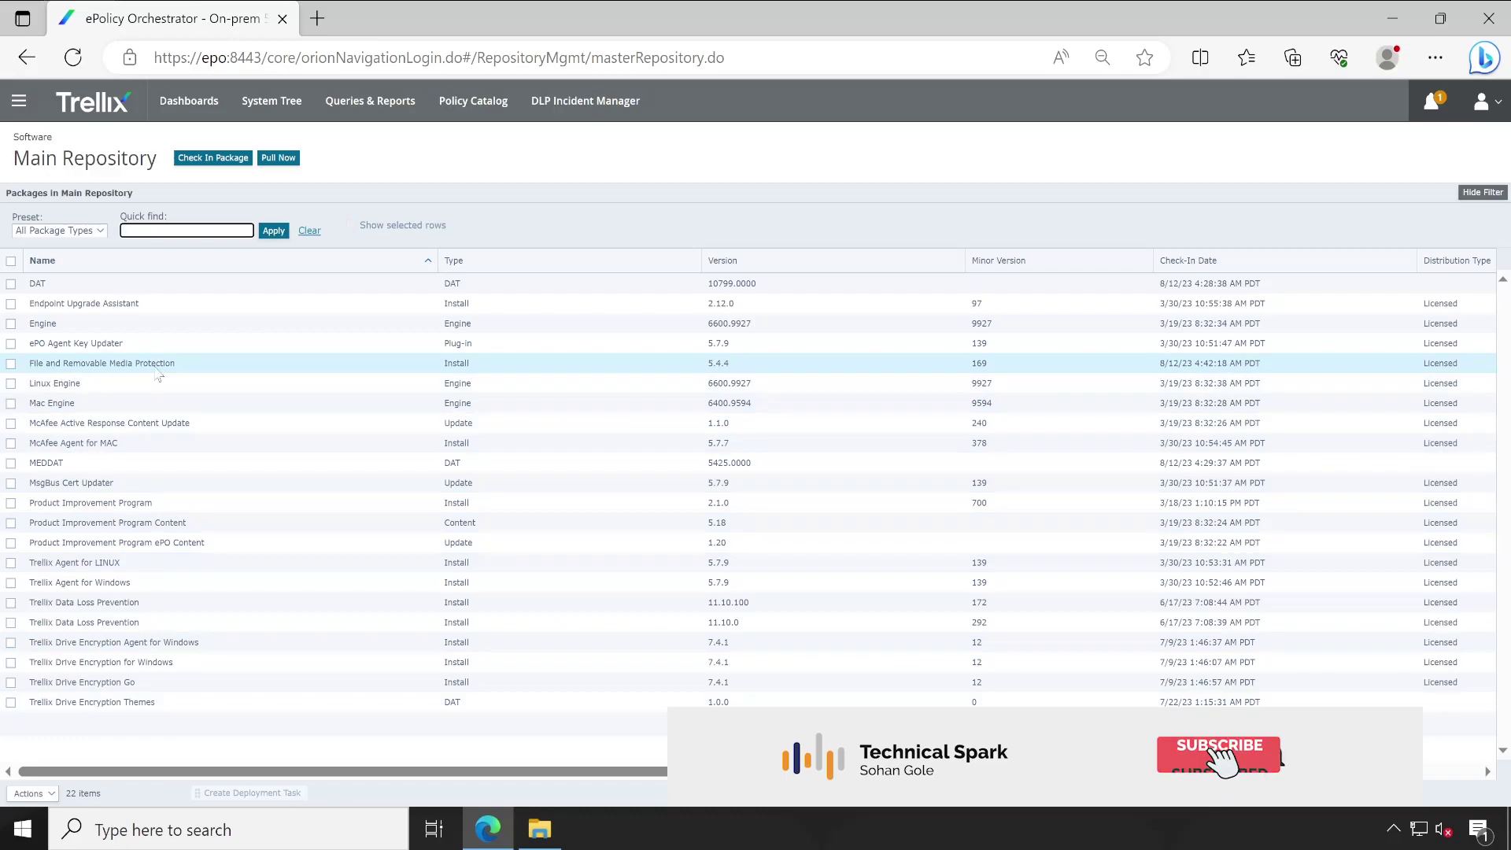
Verify the new package shows version 5.4.4 build 169.
left_click_drag(693, 373, 1020, 370)
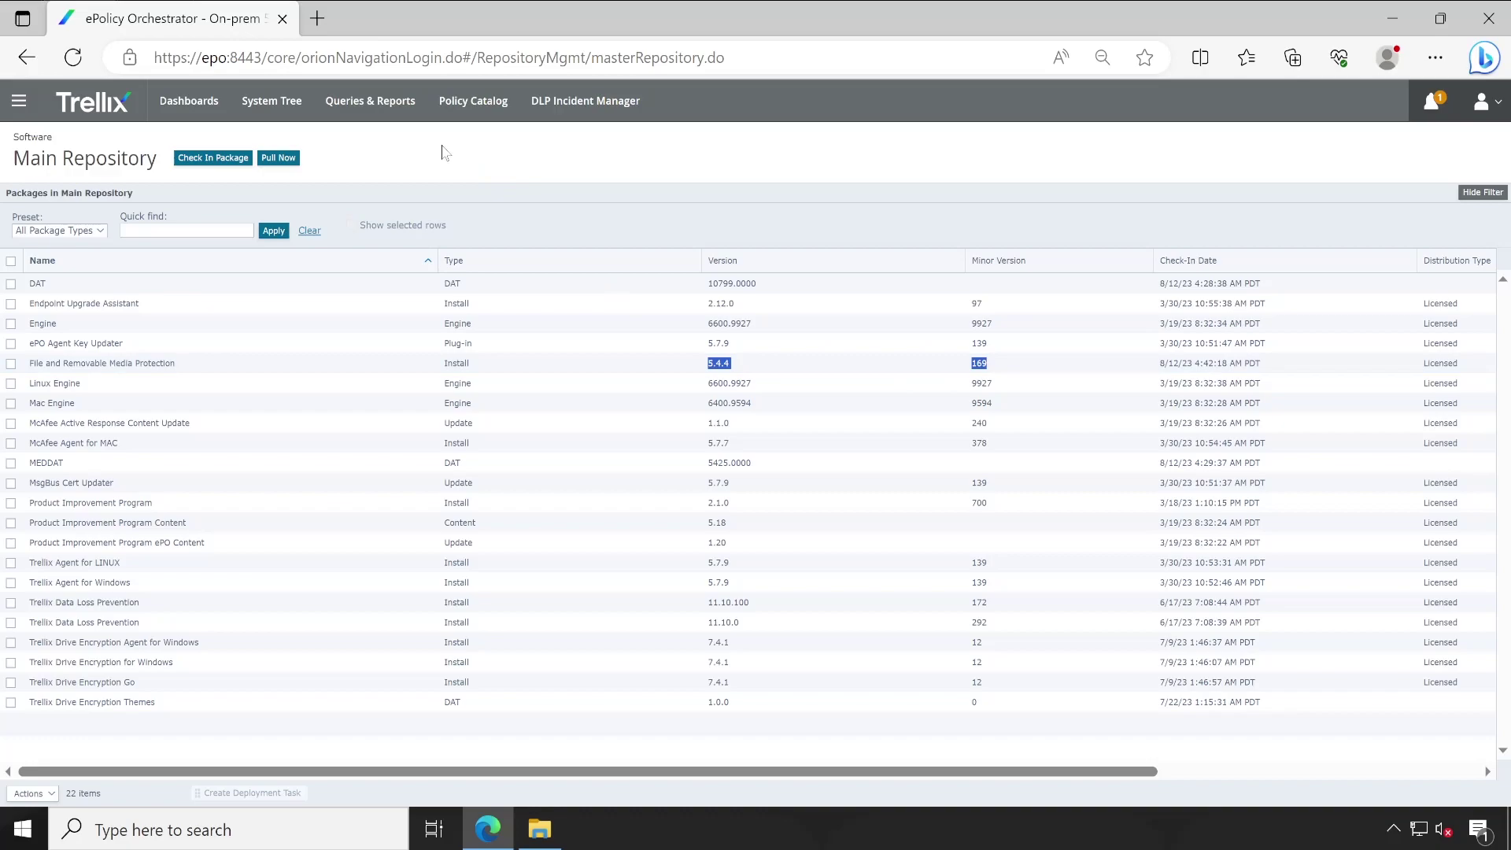
left_click(709, 224)
left_click(274, 115)
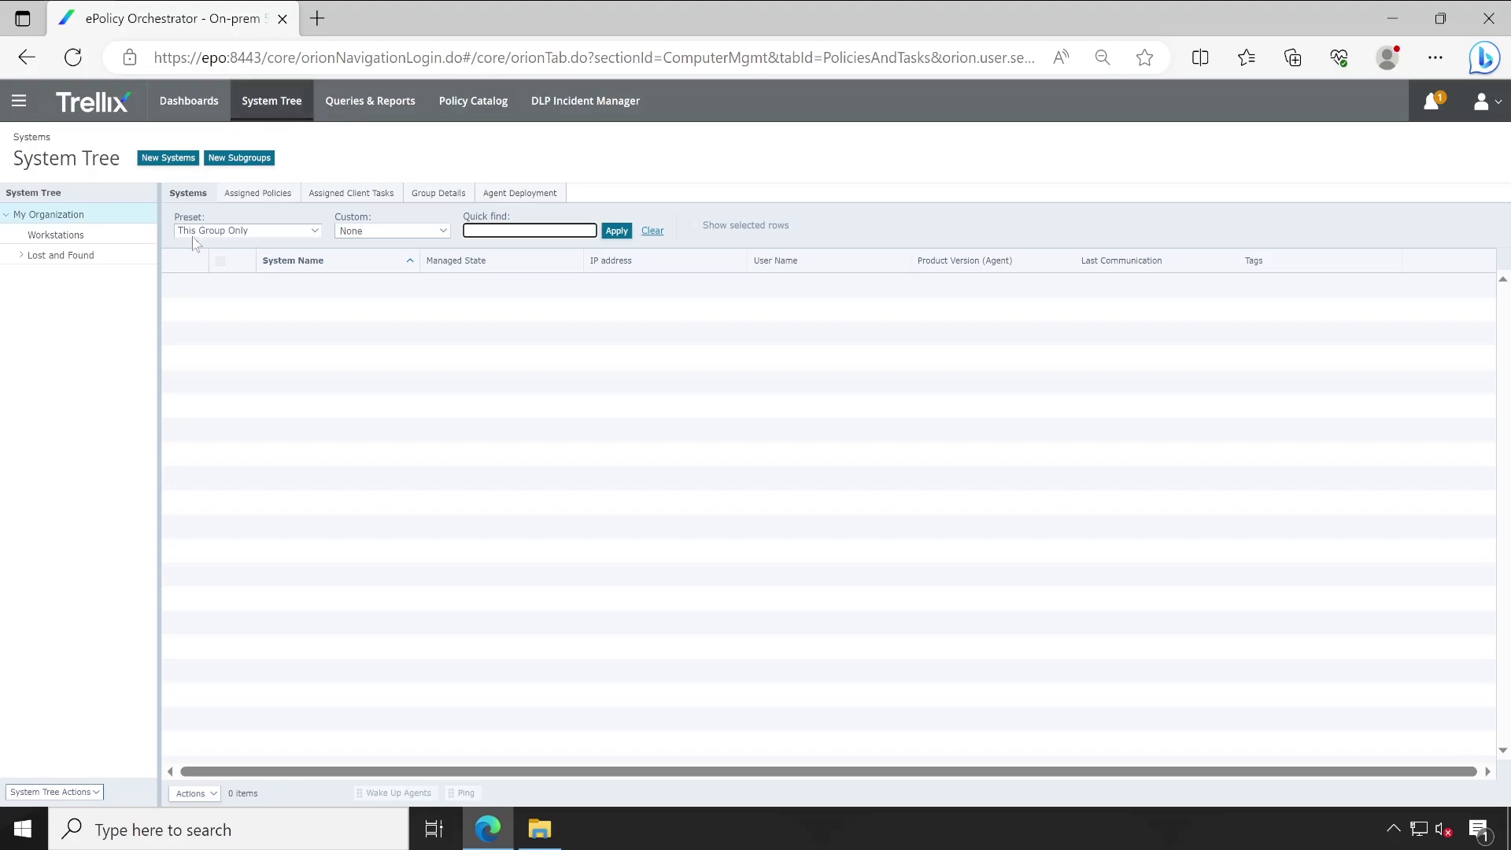
Show My Organization's Assigned Policies filtered to File and Removable Media Protection 5.4.4.
left_click(292, 198)
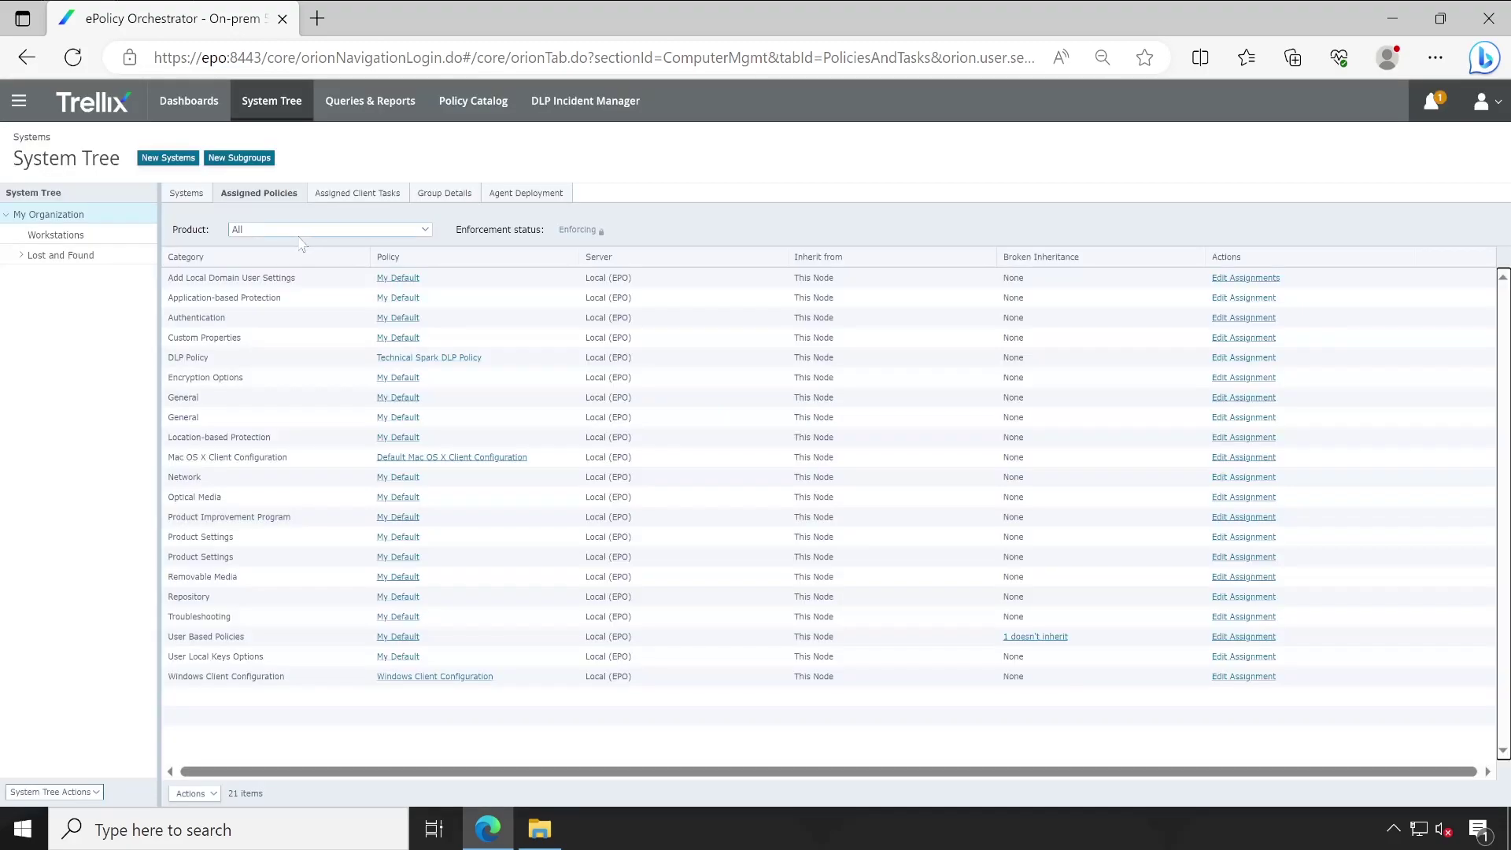
left_click(301, 230)
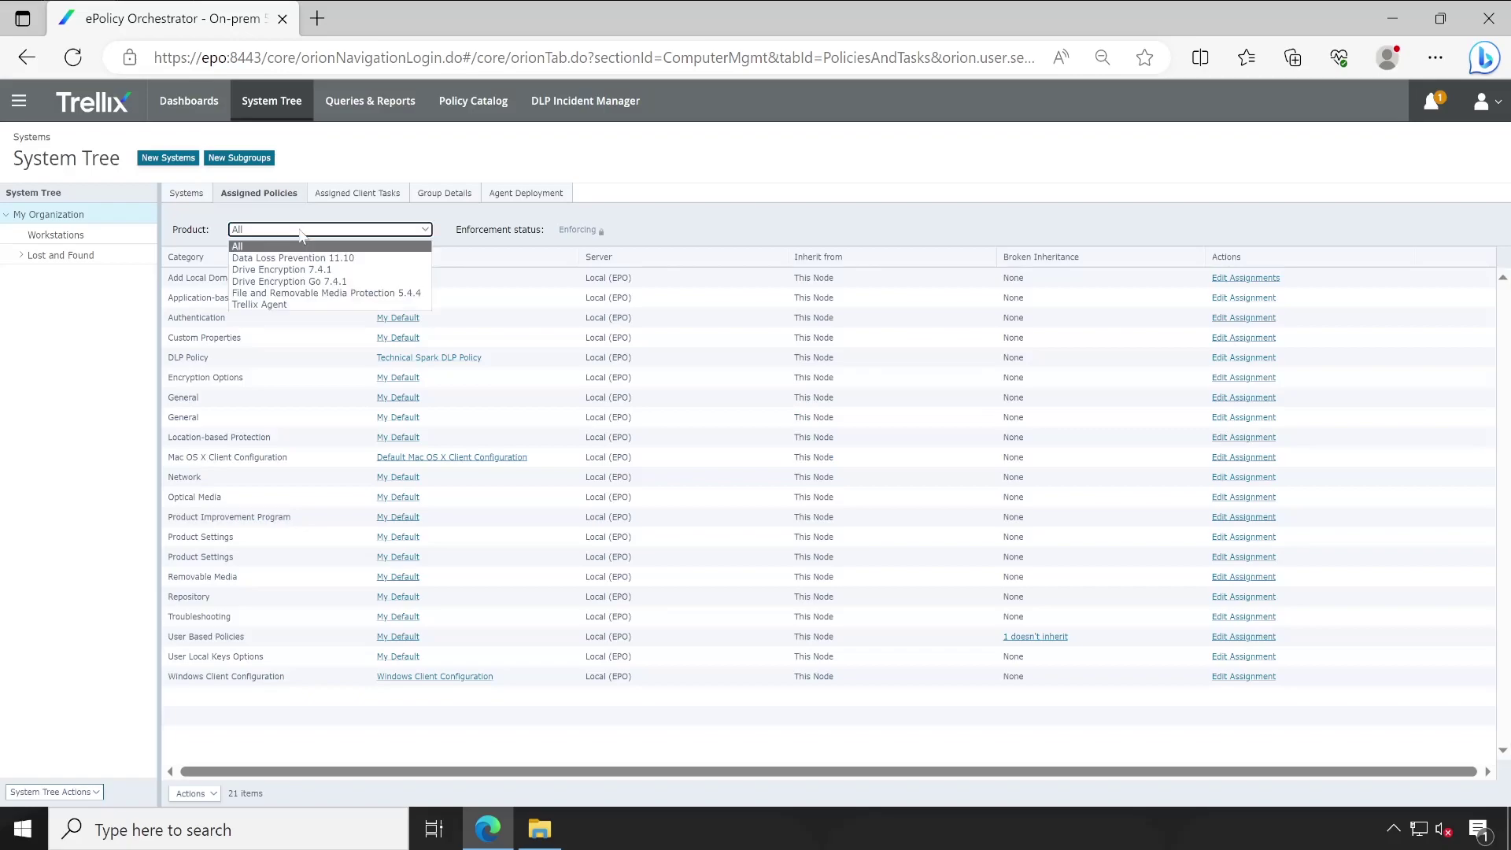
left_click(293, 293)
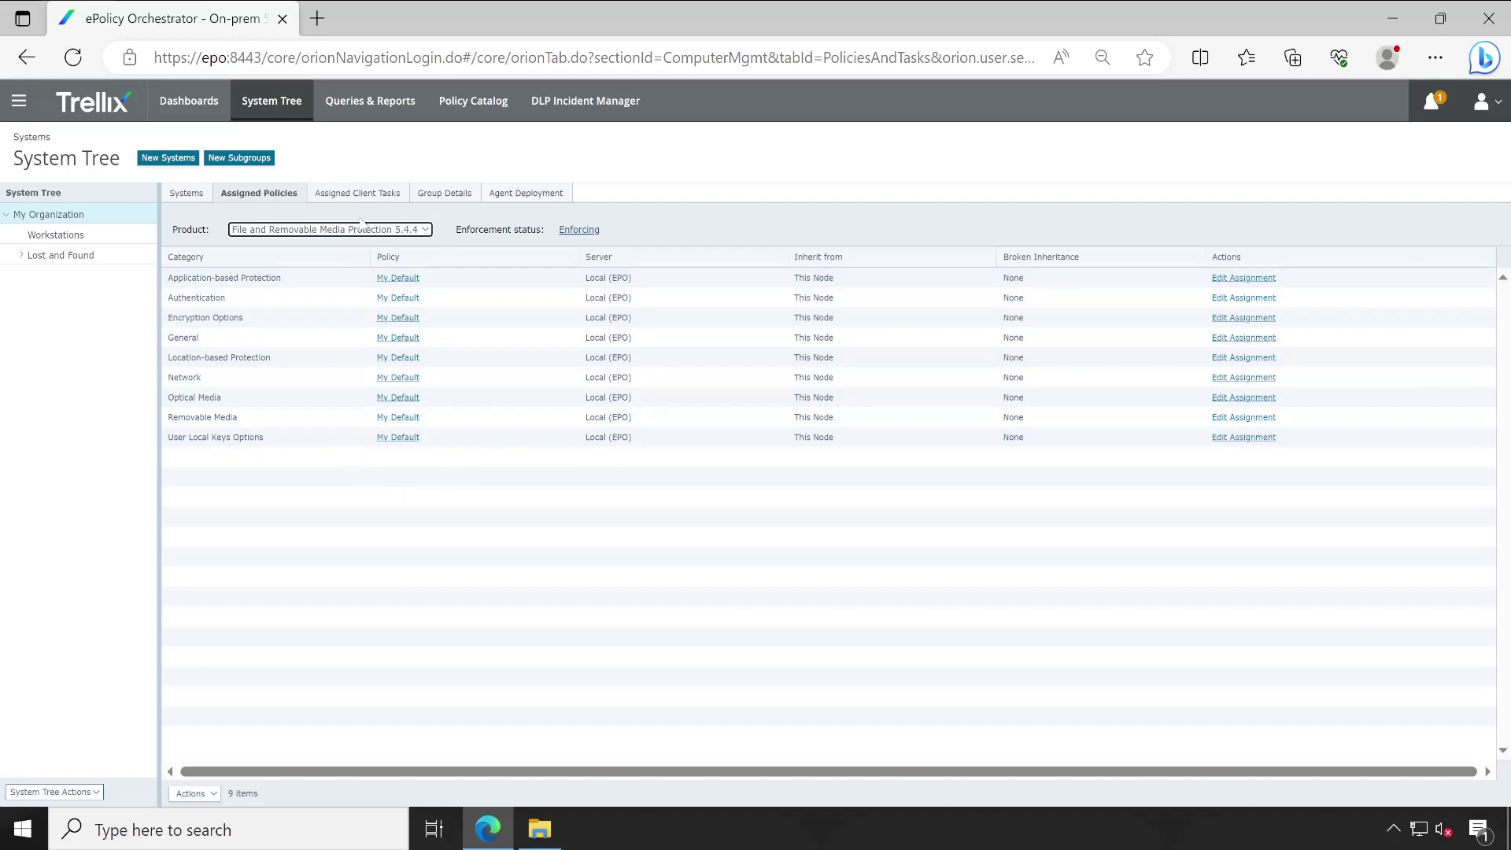
Show the Workstations group's systems list, containing managed system T1 on agent 5.7.9.139.
left_click(186, 194)
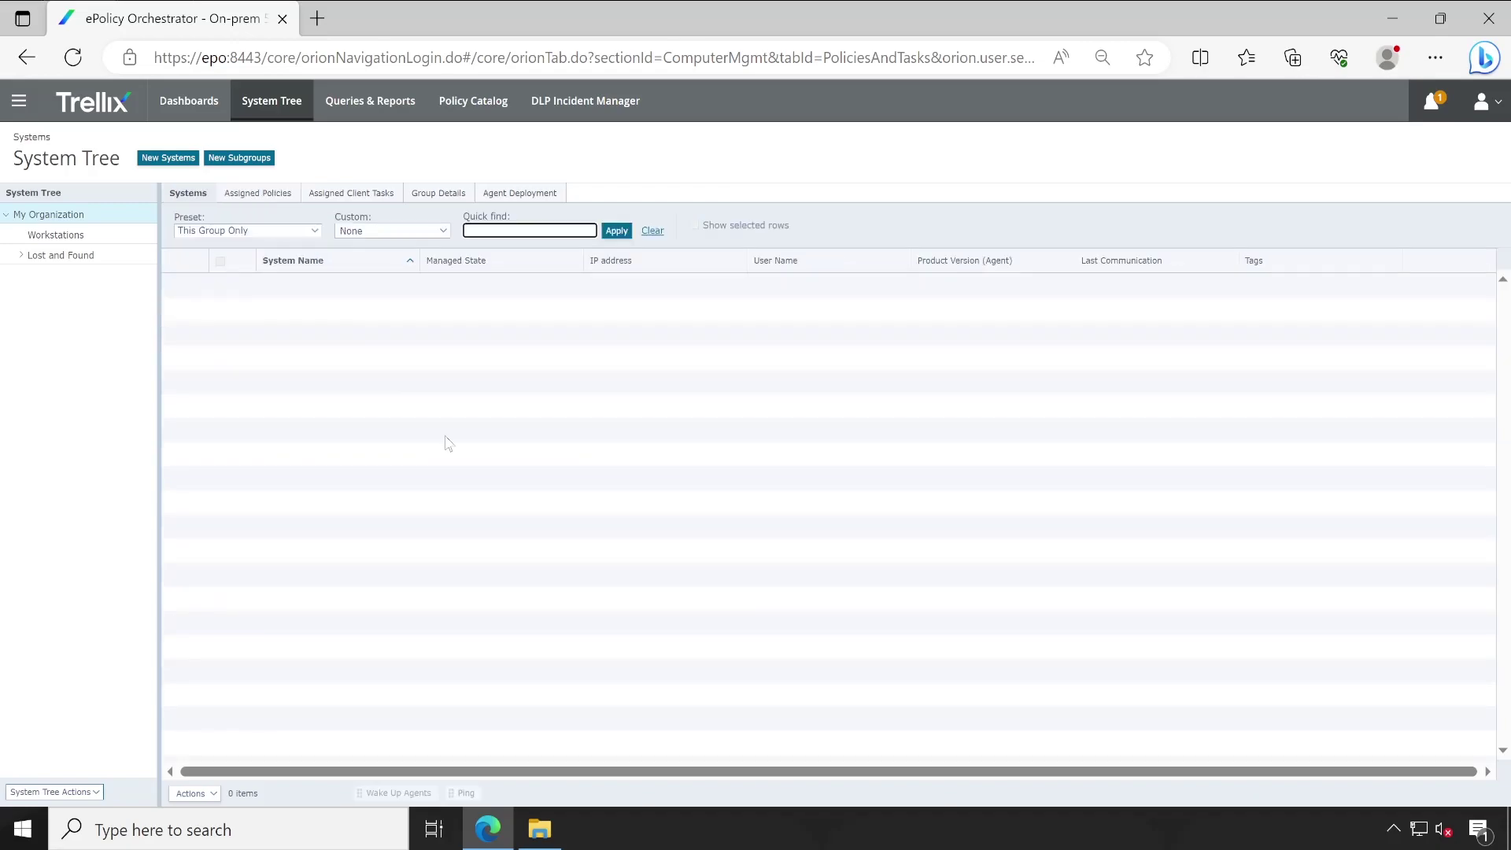
left_click(102, 239)
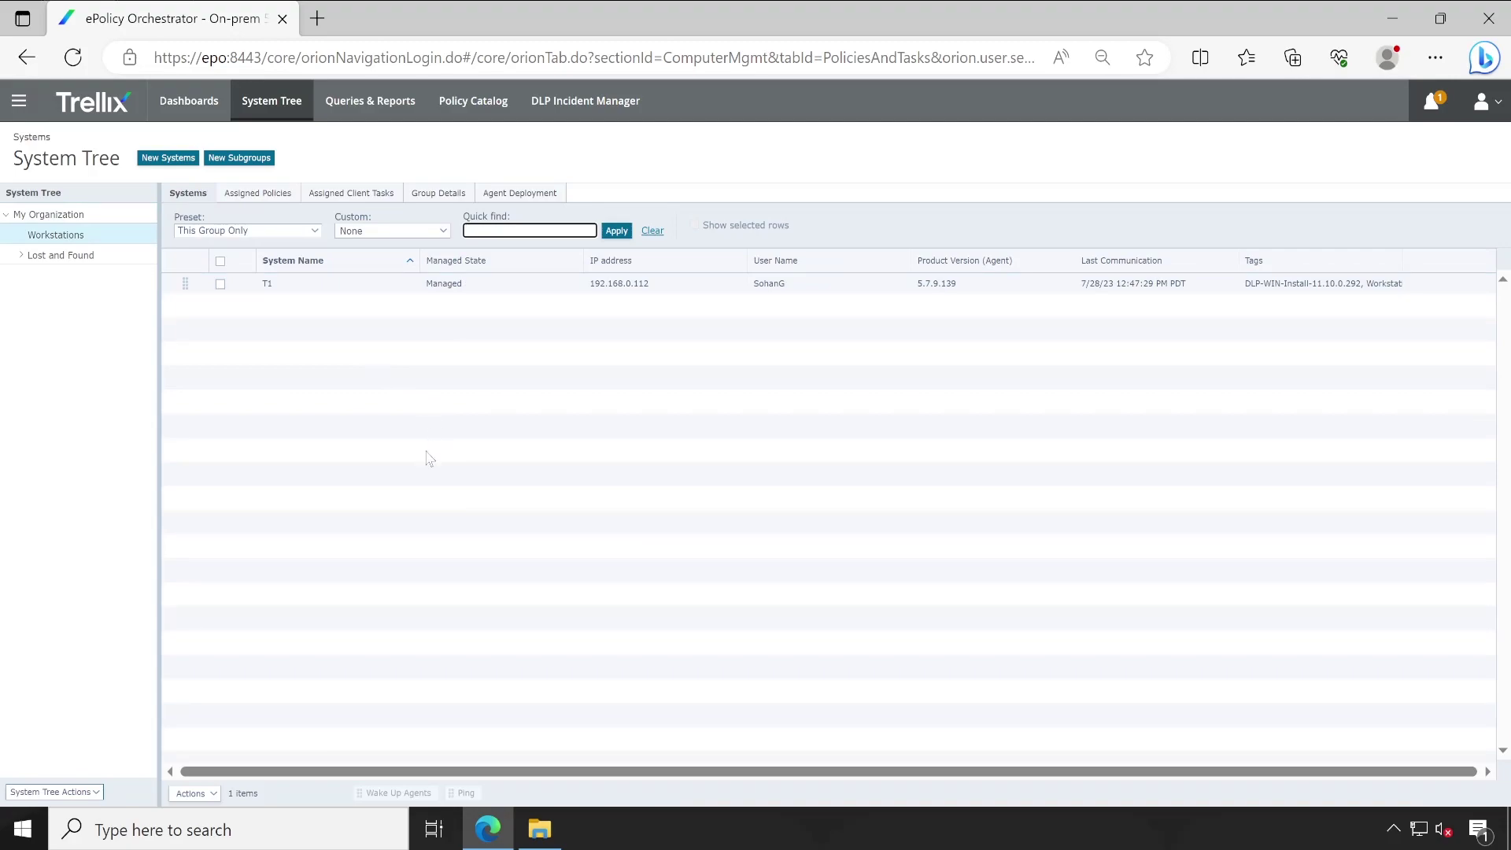